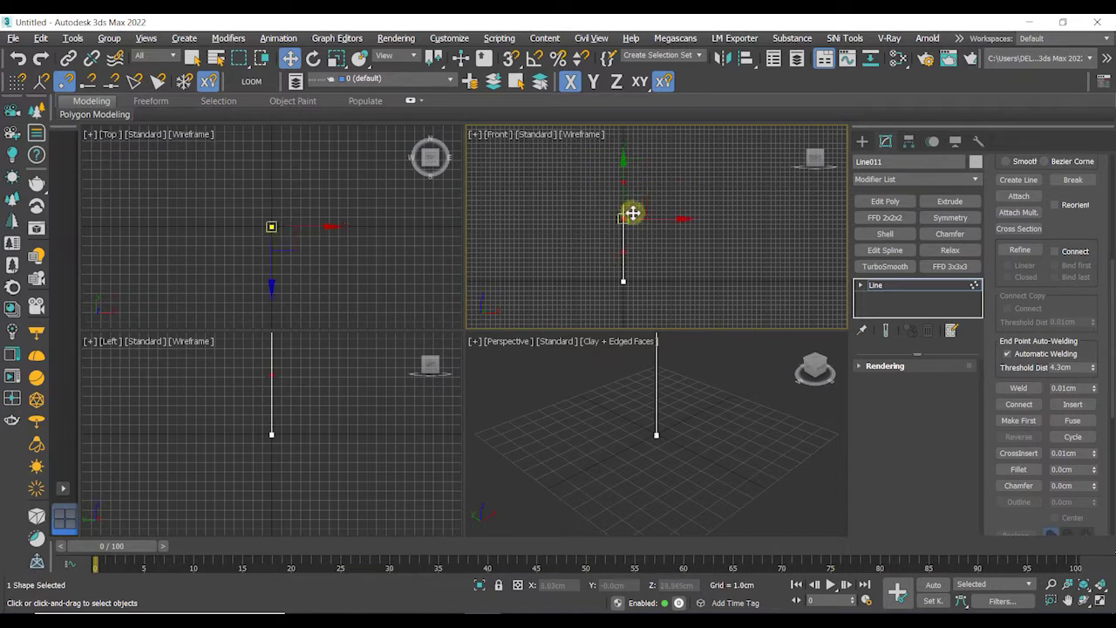
- Convert the vertical line's selected vertices to Bezier Corner in the Front view
middle_click_drag(653, 274, 612, 280)
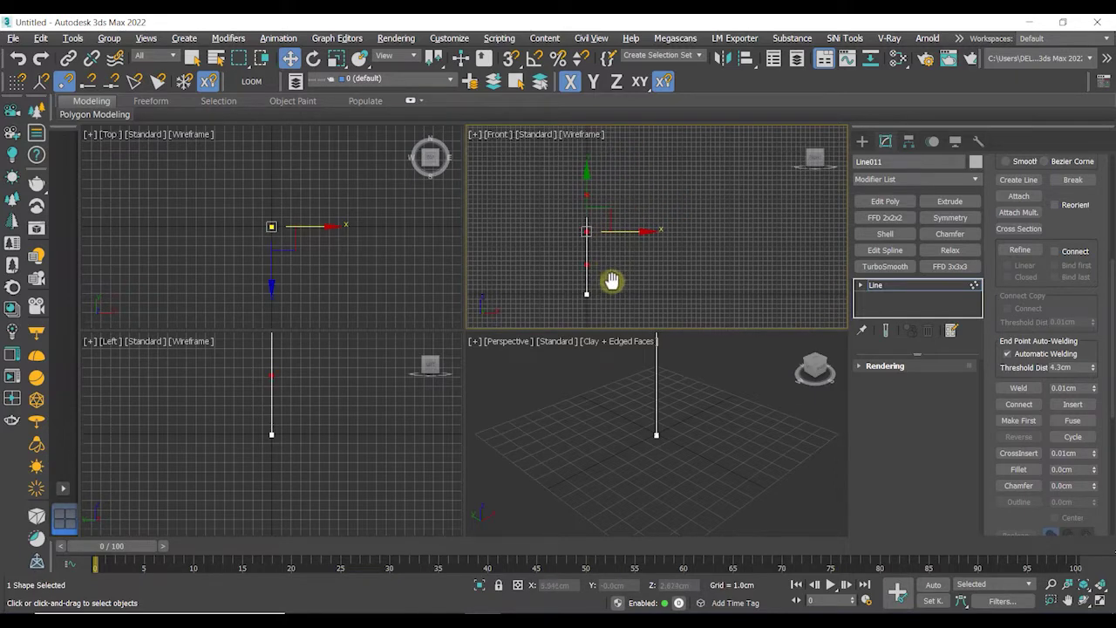
right_click(586, 230)
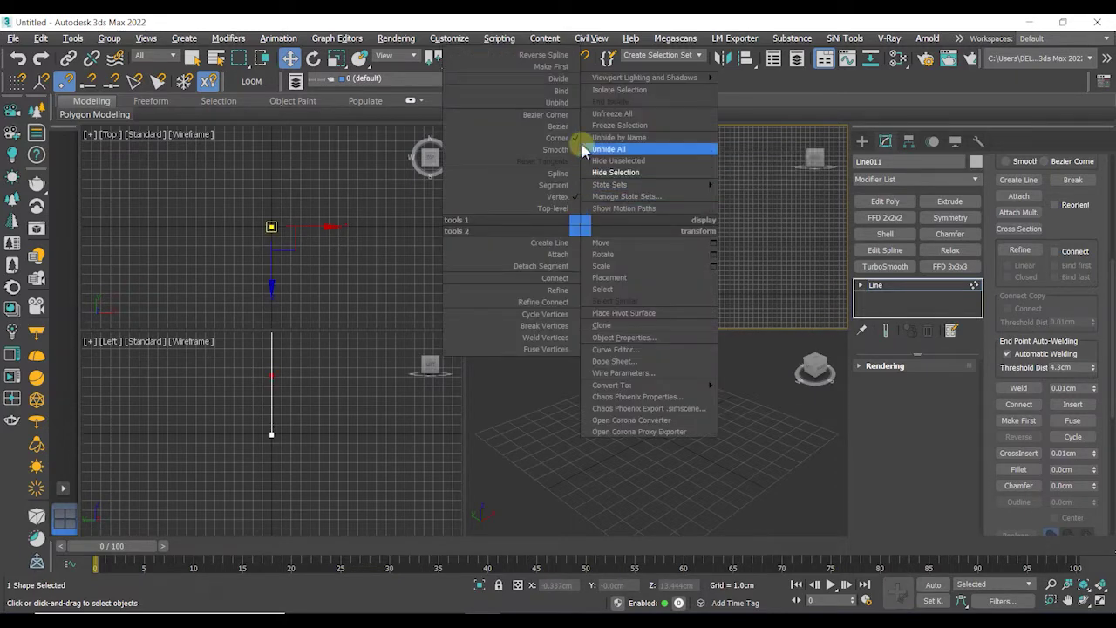
left_click(566, 116)
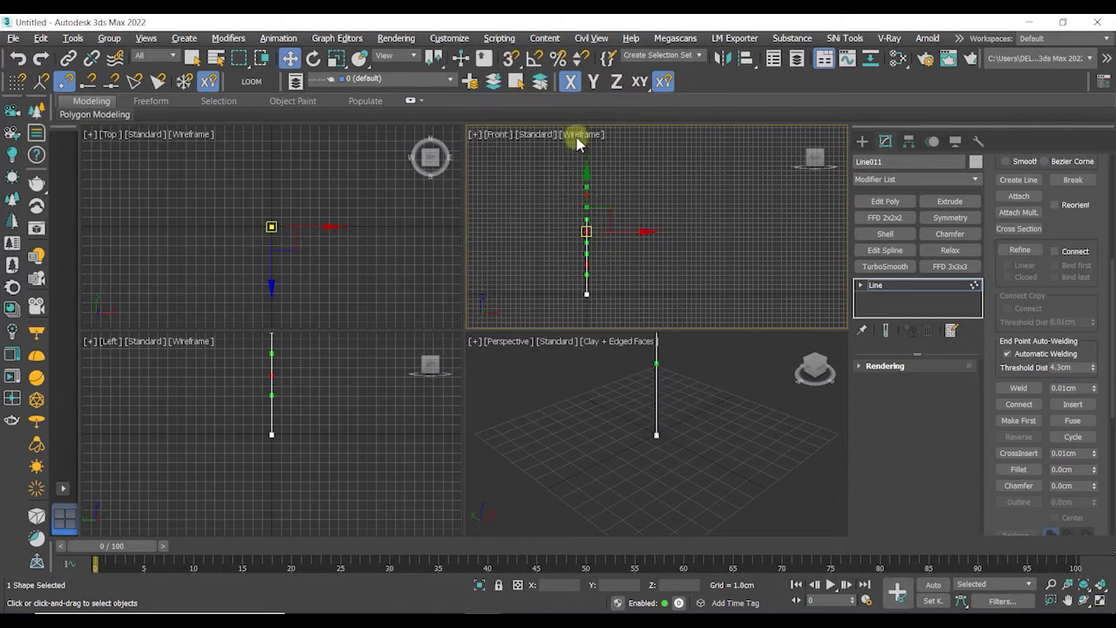
- Move the upper intermediate vertex to X about 8.1 cm and the lower one to X about 16.6 cm, forming two bulges
left_click_drag(587, 192, 668, 193)
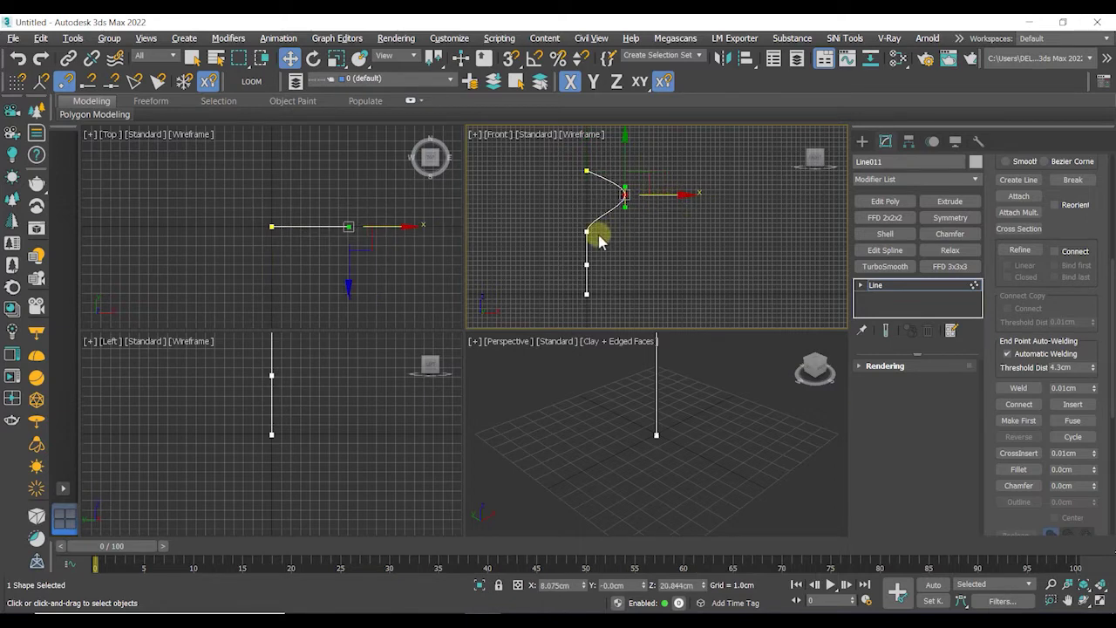
left_click_drag(587, 265, 706, 266)
scroll(691, 306, "down", 2)
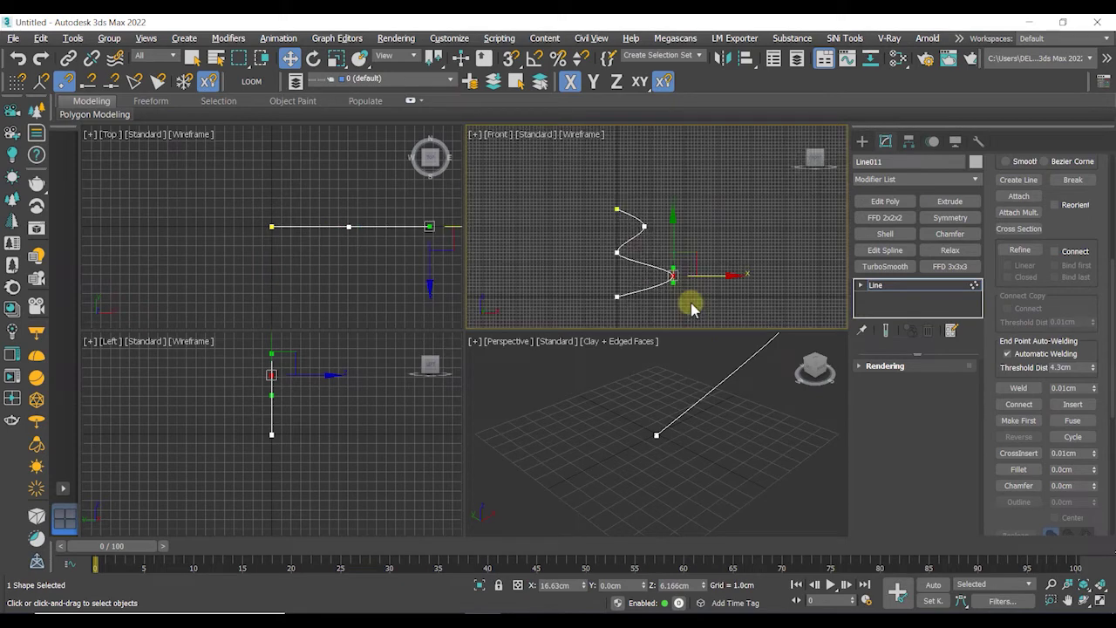
scroll(722, 420, "down", 6)
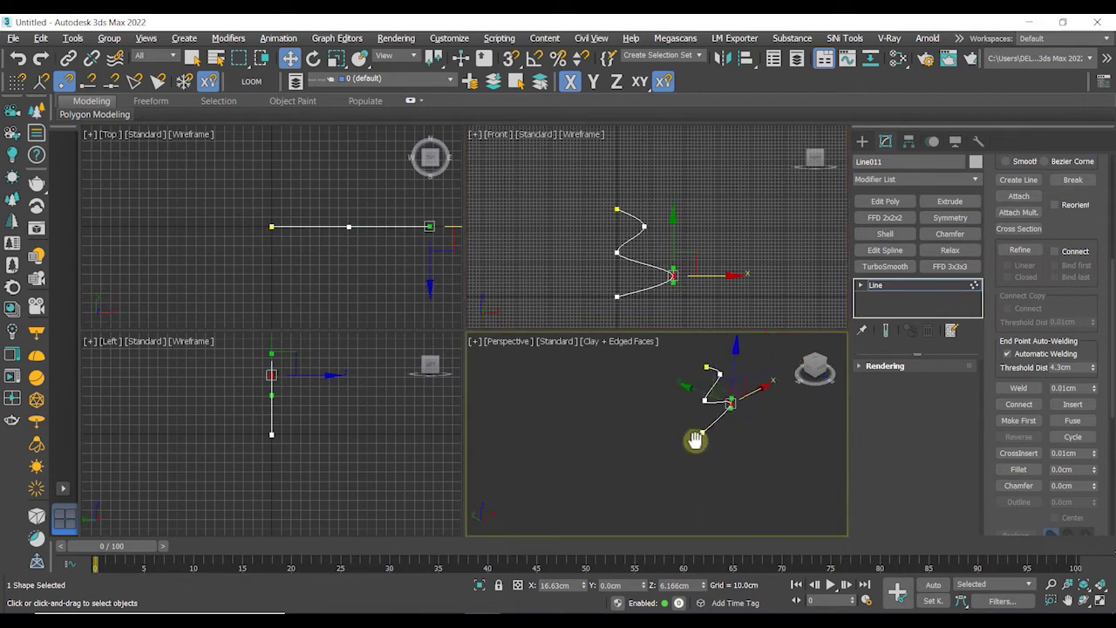
middle_click_drag(649, 453, 575, 510, "alt")
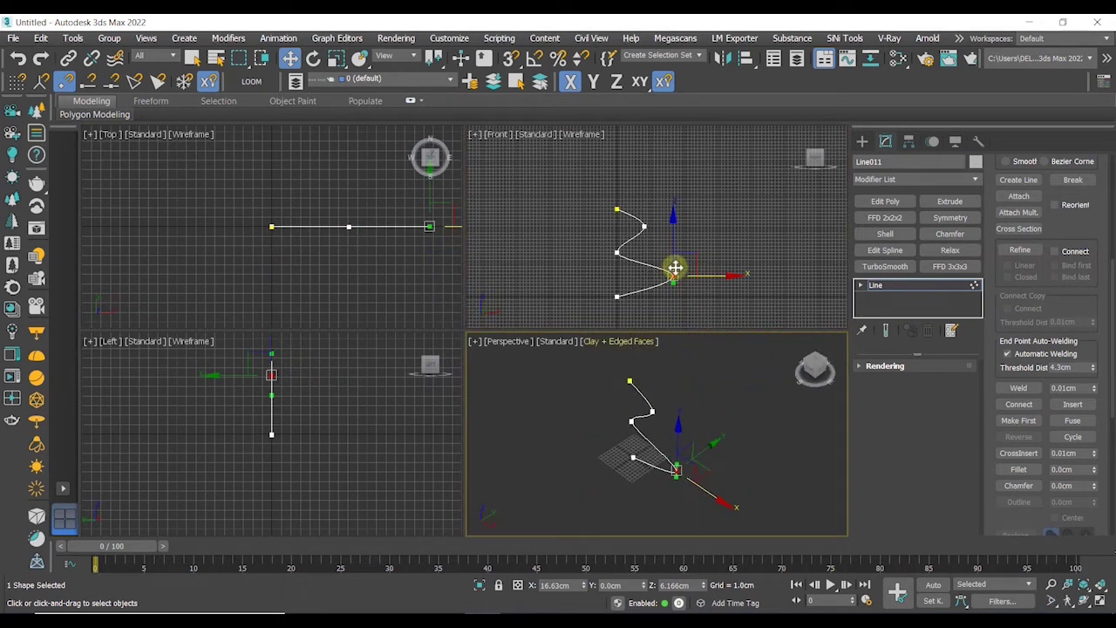
- Soften the profile by adjusting the lower bulge's handle and moving the lower bulge vertex to X about 10.3 cm and the upper to about 4.4 cm
mouse_move(675, 267)
left_mouse_down()
mouse_move(672, 249)
mouse_move(662, 281)
left_mouse_up()
scroll(659, 290, "up", 4)
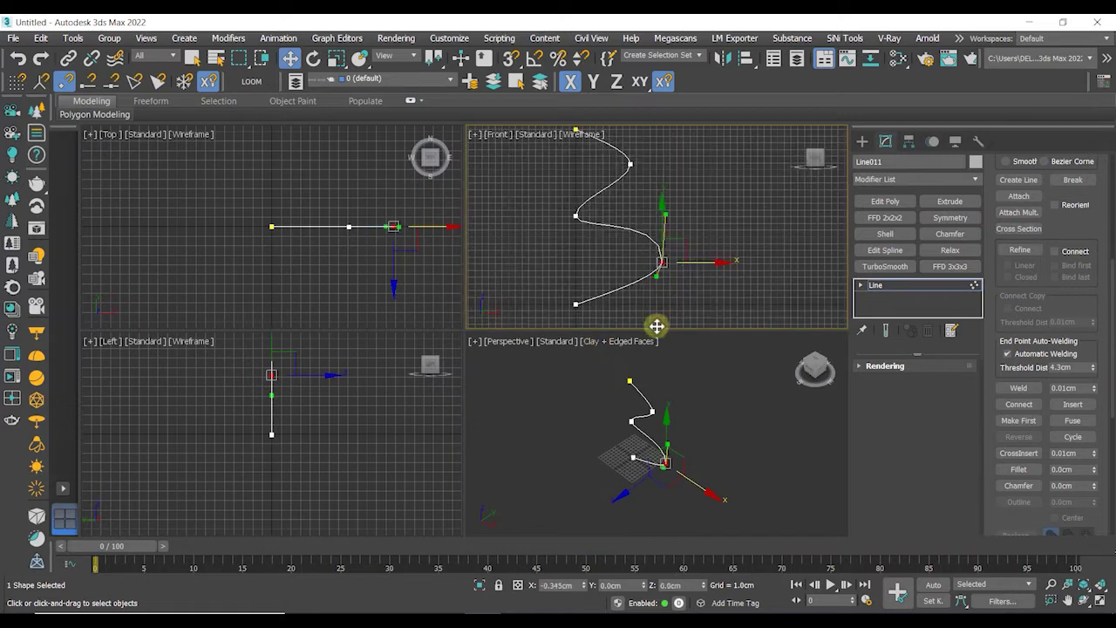
right_click(710, 419)
right_click(710, 419)
left_click(680, 366)
middle_click_drag(680, 366, 728, 399, "alt")
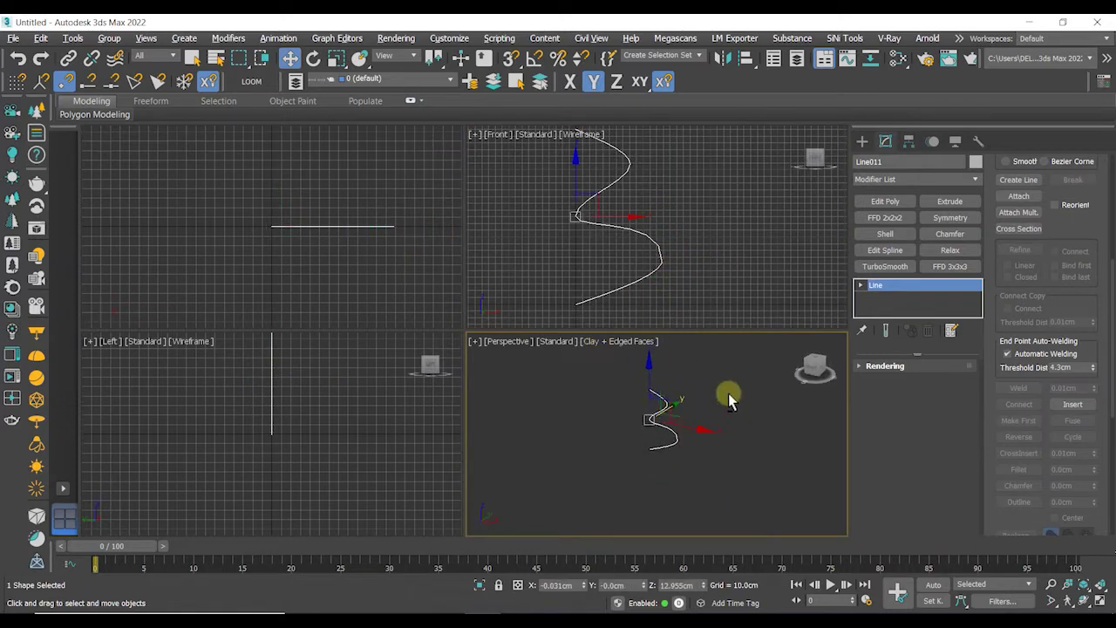
key("1")
left_click(648, 261)
left_click(608, 164)
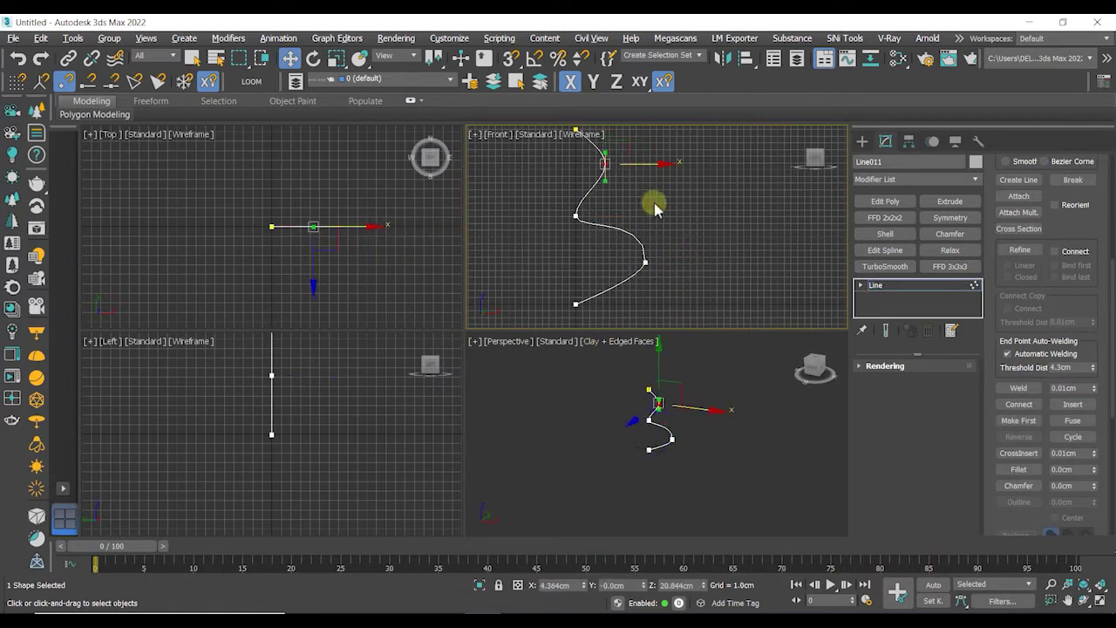
key("1")
middle_click_drag(662, 456, 703, 453, "alt")
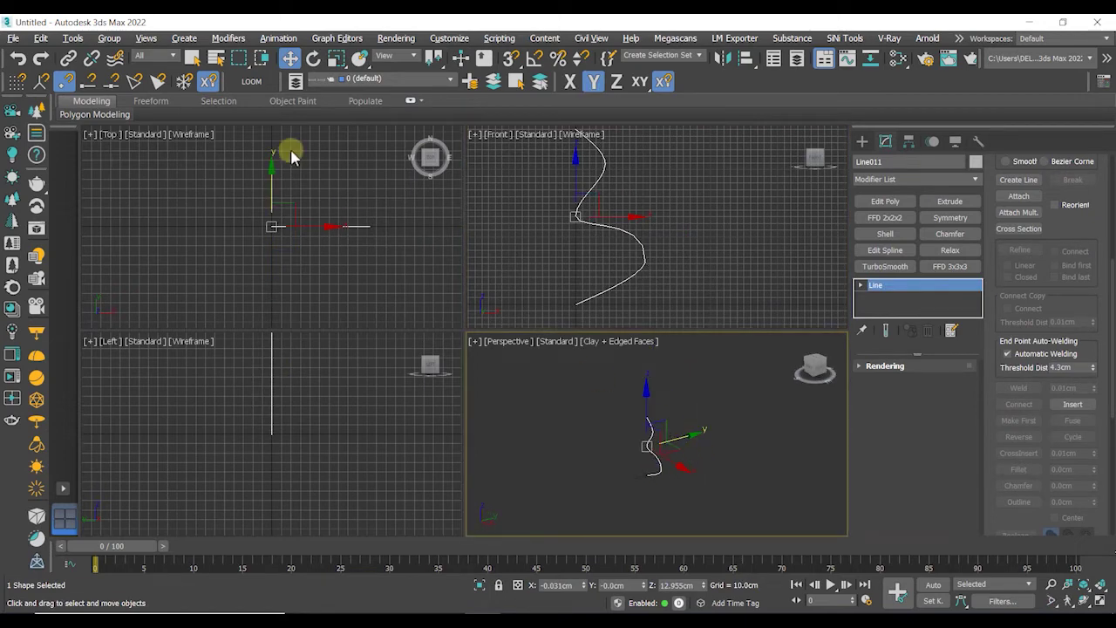
- Array the curved line as copies with a 1D count of 5 and 40 cm incremental spacing along Y
left_click(82, 40)
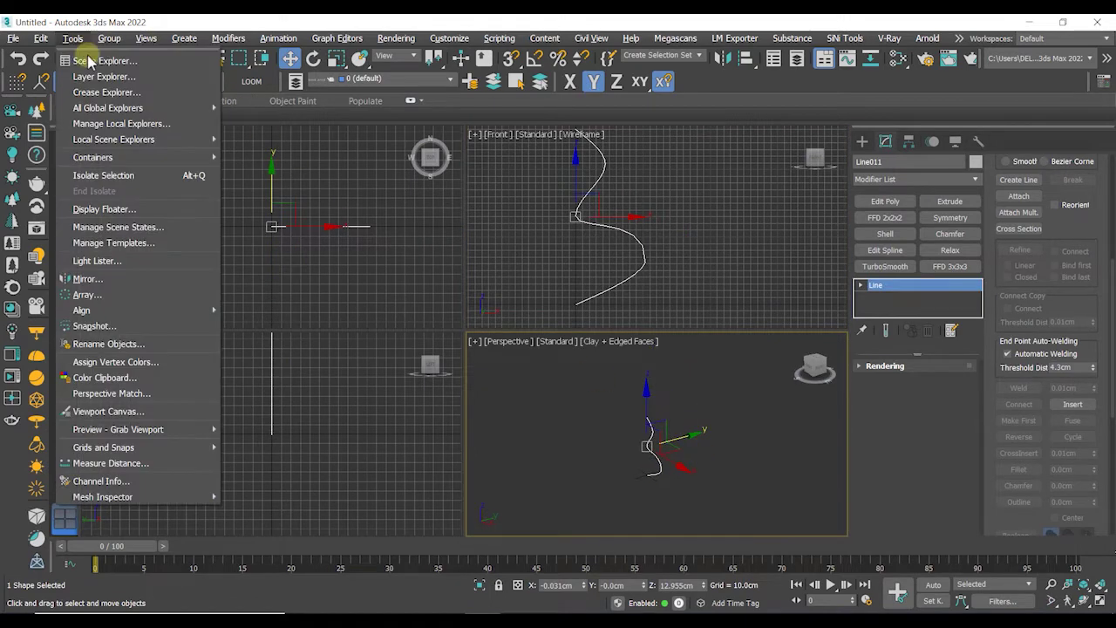
left_click(130, 294)
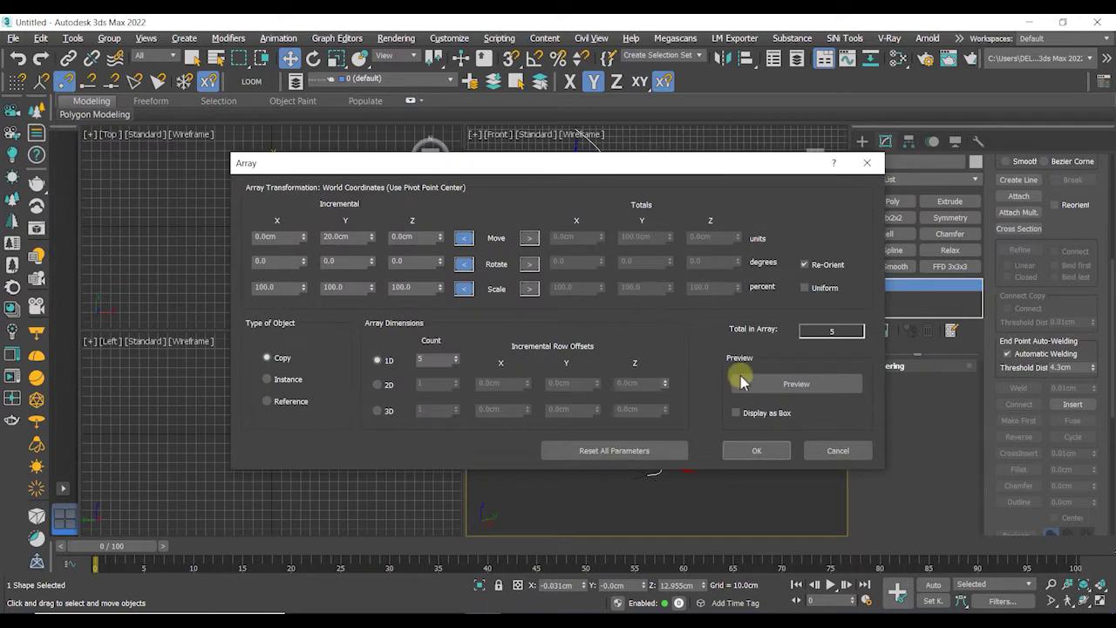
left_click(741, 381)
left_click_drag(715, 164, 813, 46)
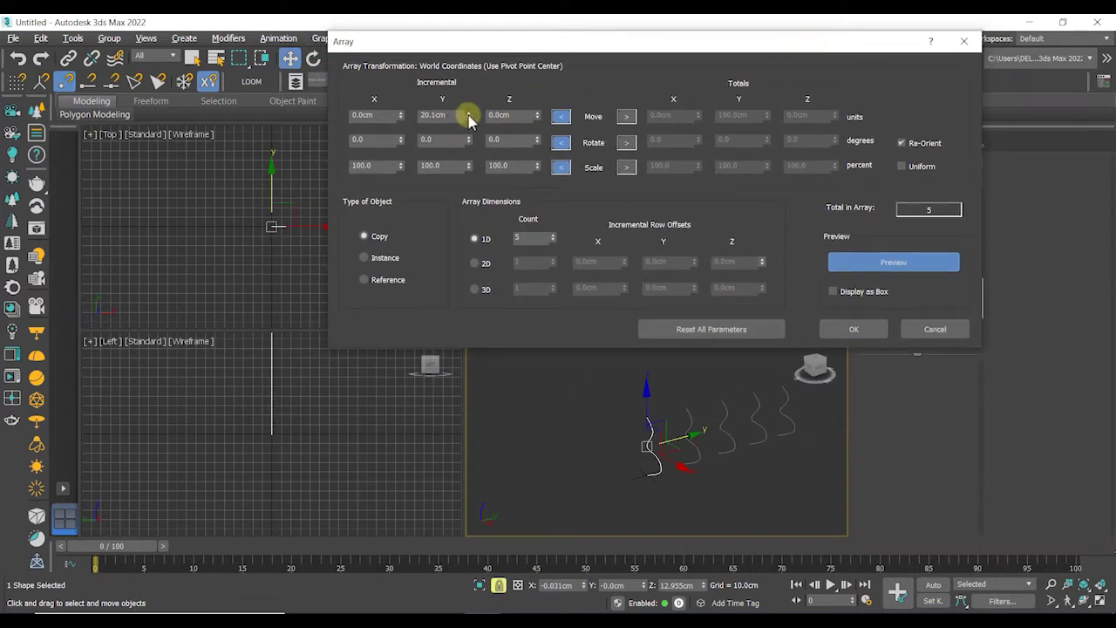
mouse_move(468, 117)
left_mouse_down()
mouse_move(473, 91)
mouse_move(474, 129)
mouse_move(478, 116)
left_mouse_up()
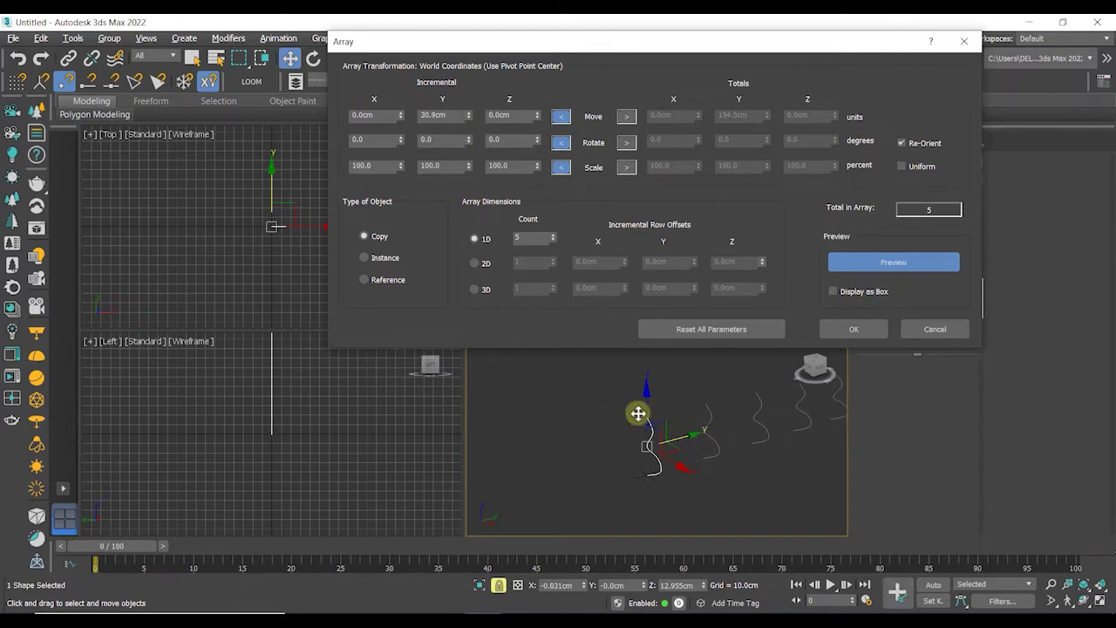
middle_click_drag(638, 413, 529, 426)
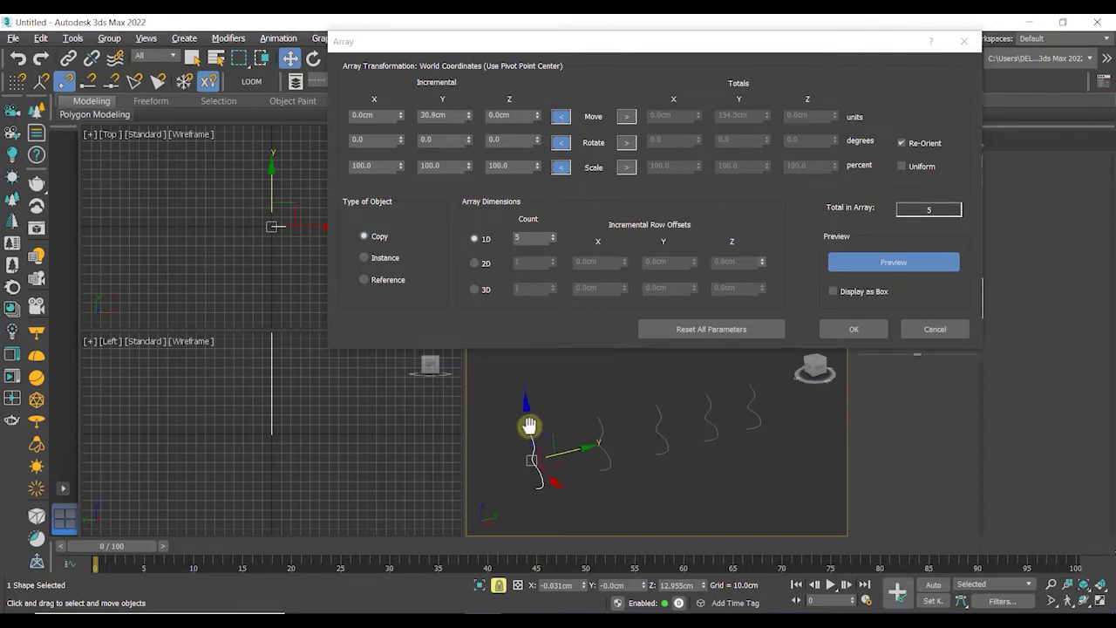
double_click(459, 114)
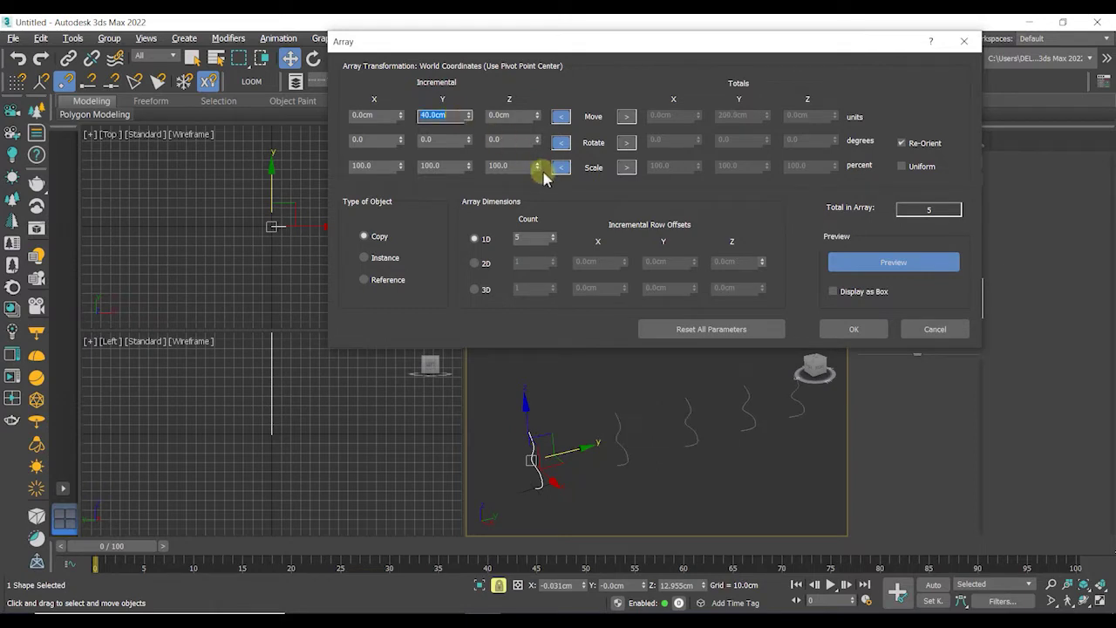
double_click(532, 238)
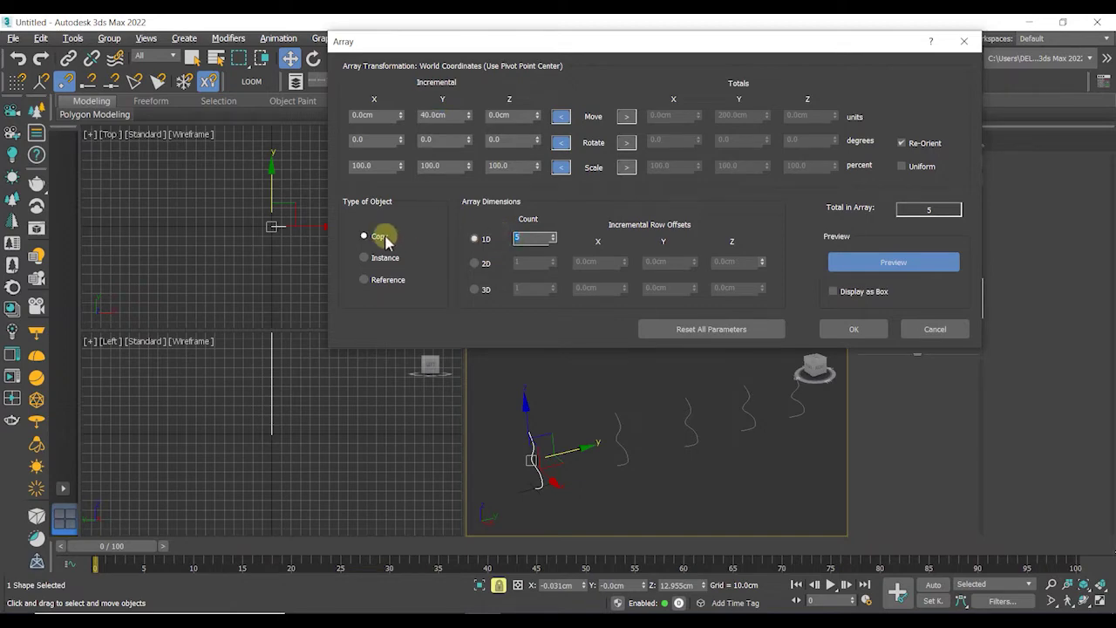
left_click(874, 328)
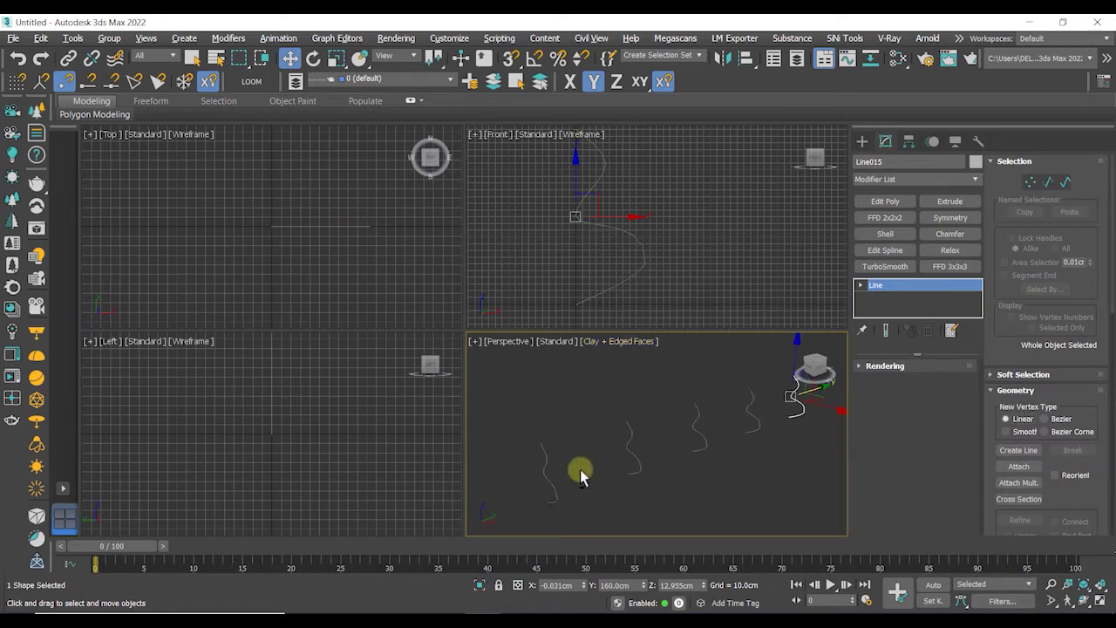
- Reshape the second curve in the Front view by raising its lower bulge vertex and adjusting that vertex's Bezier handles
scroll(624, 471, "down", 3)
middle_click_drag(648, 478, 649, 471)
left_click(642, 478)
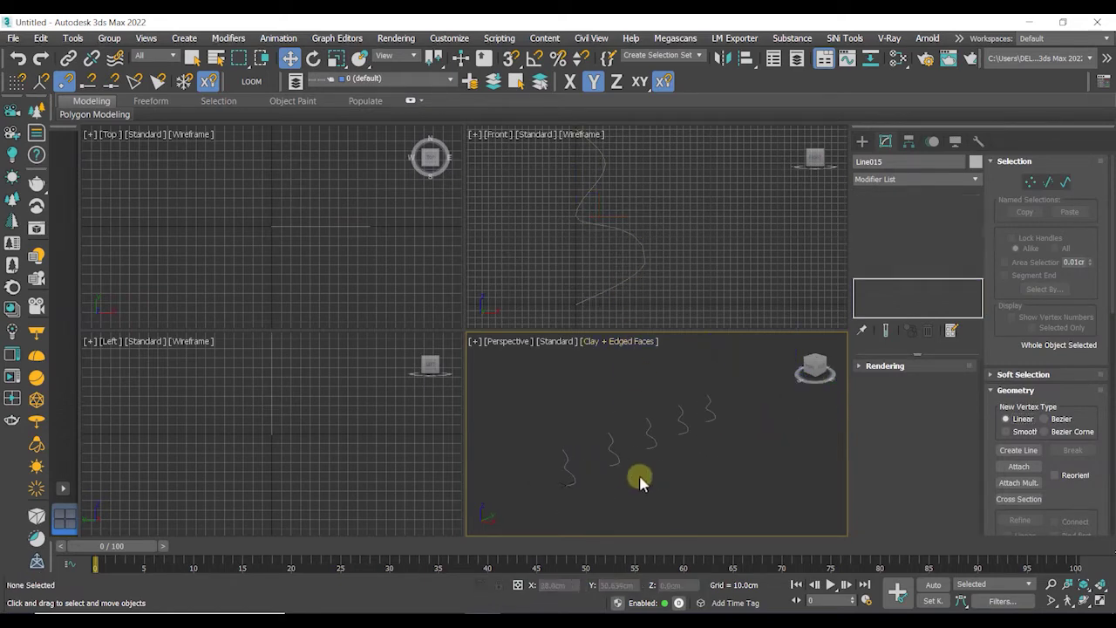
left_click(614, 455)
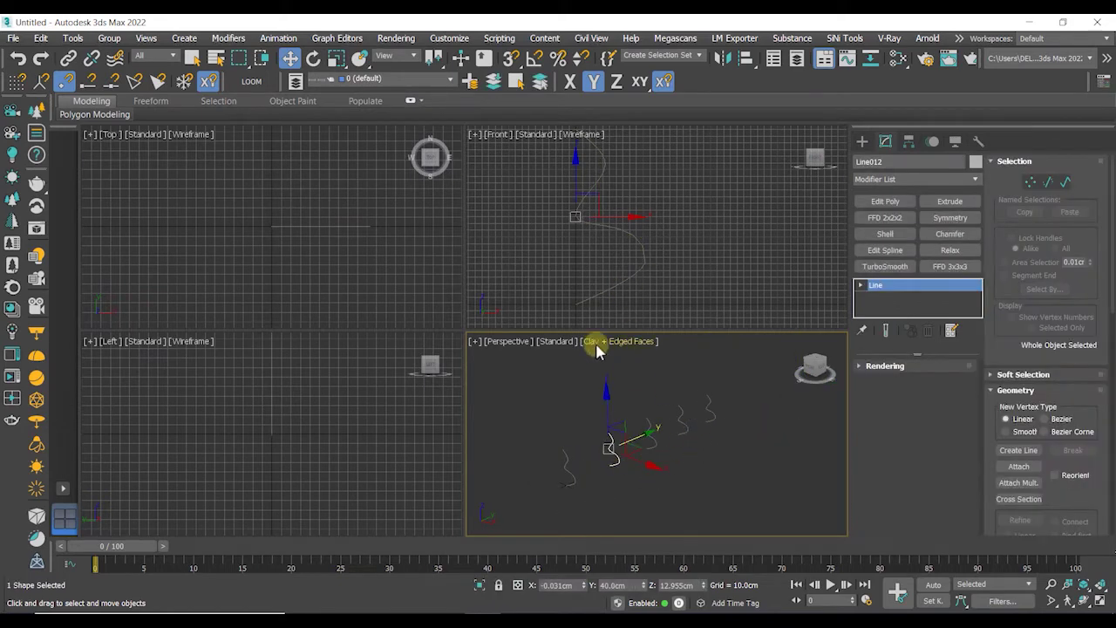
left_click(1030, 179)
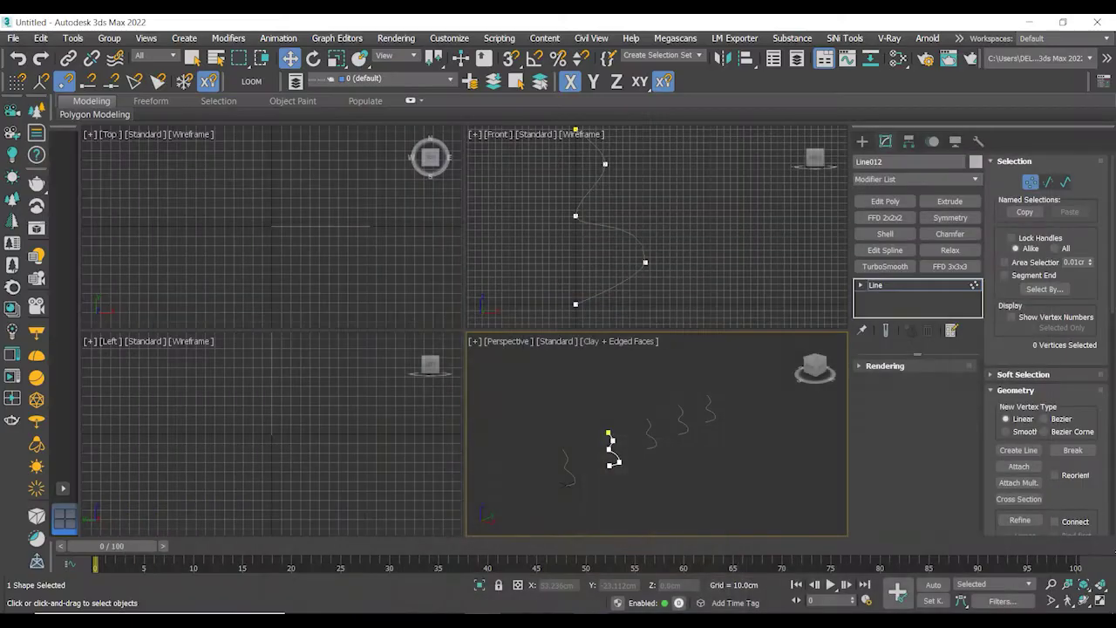
left_click(645, 260)
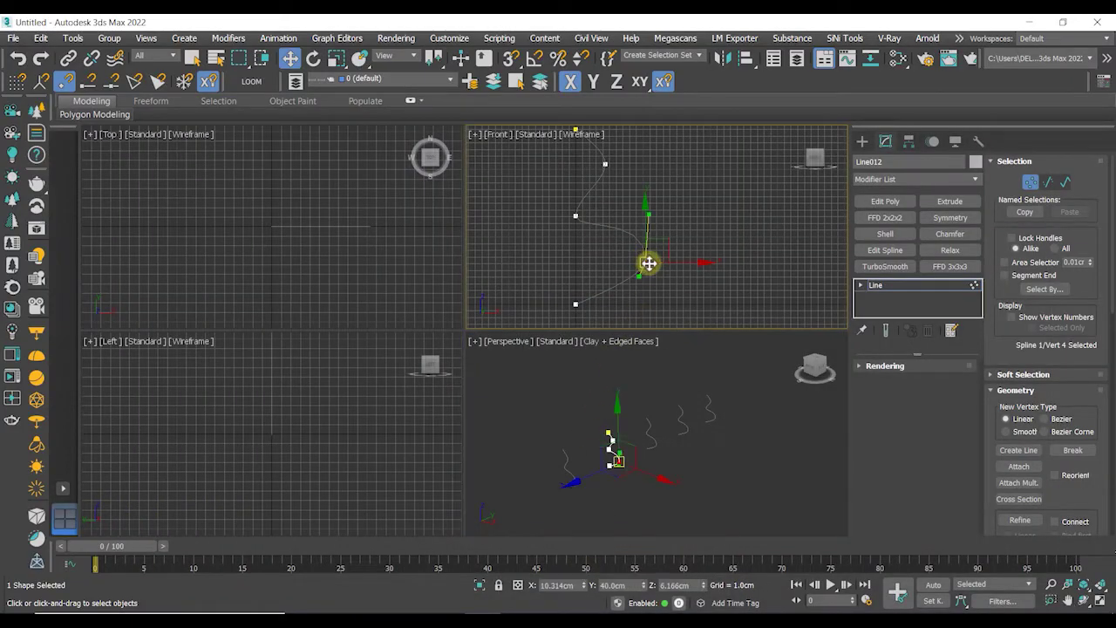
left_click_drag(648, 215, 647, 186)
left_click_drag(653, 256, 648, 199)
scroll(648, 253, "up", 2)
left_click_drag(648, 252, 643, 187)
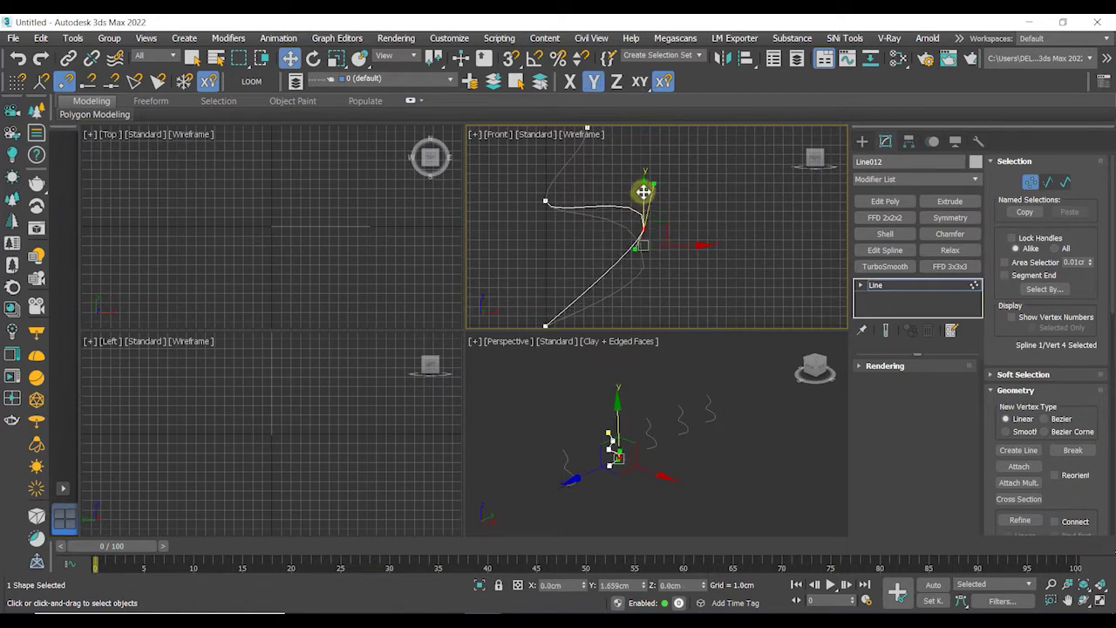
- Move the third curve's upper bulge vertex outward and up to X about 9.9 cm, Z about 24.3 cm
left_click(663, 410)
key("1")
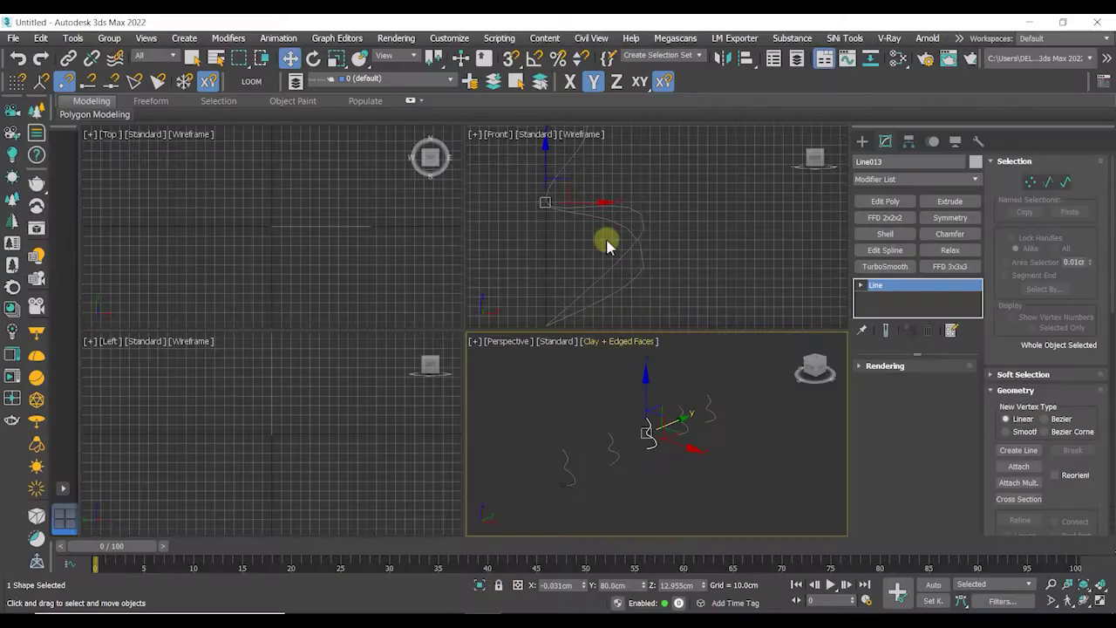
key("1")
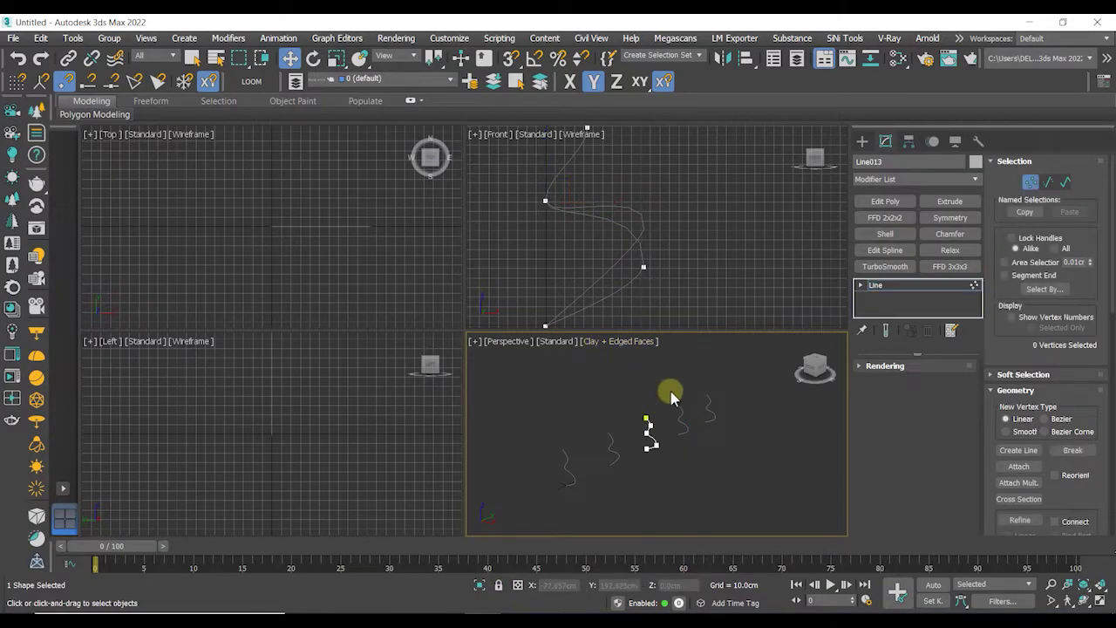
left_click(602, 246)
left_click(591, 187)
middle_click_drag(617, 250, 636, 217)
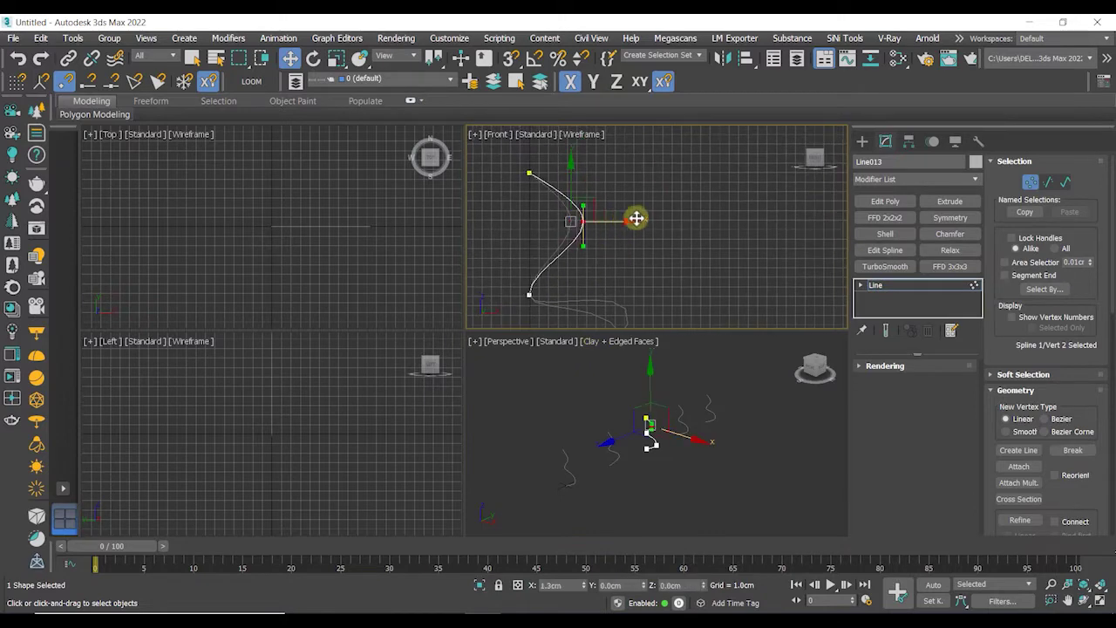
left_click_drag(636, 217, 626, 156)
- Pull the third curve's middle vertex outward, then lower its bottom bulge vertex and adjust that vertex's handles
left_click(528, 256)
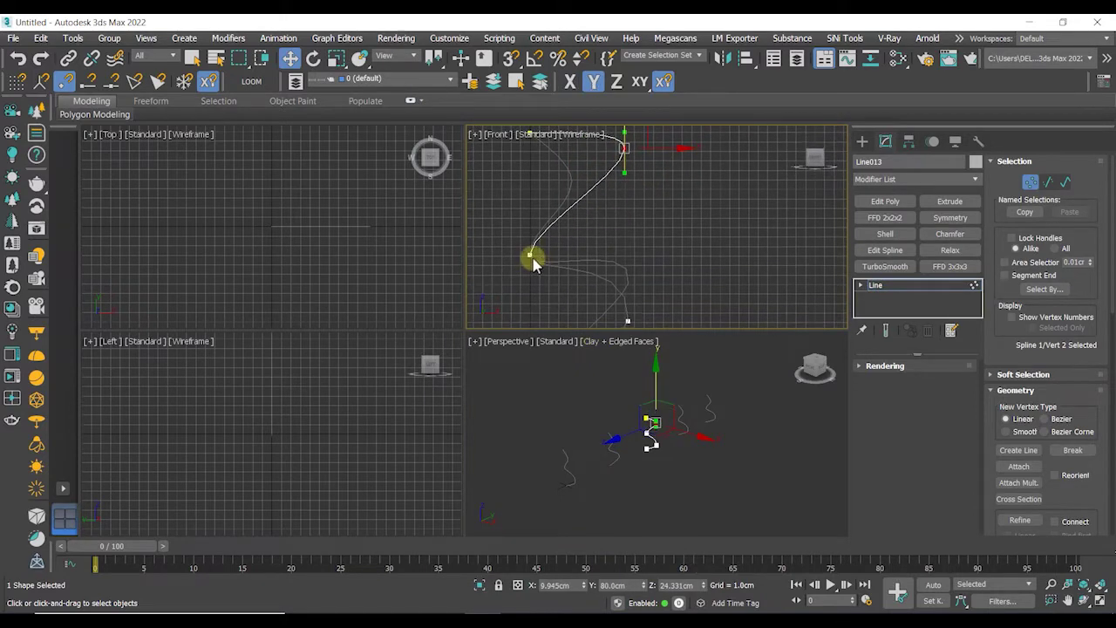
left_click_drag(598, 252, 639, 218)
left_click(627, 236)
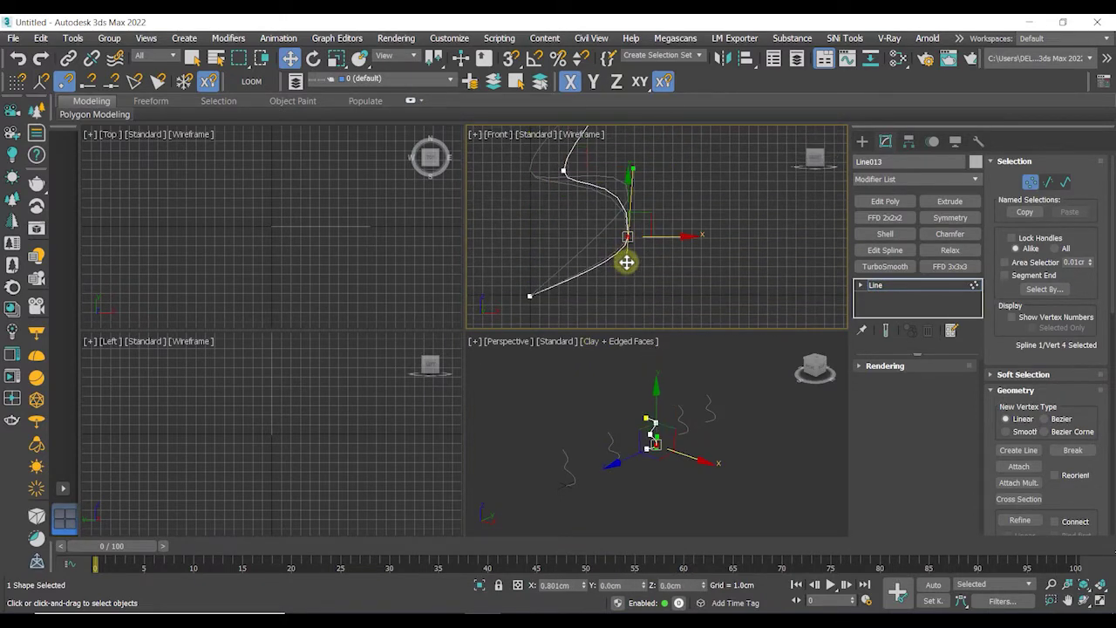
mouse_move(635, 174)
left_mouse_down()
mouse_move(640, 192)
mouse_move(627, 154)
mouse_move(631, 183)
left_mouse_up()
key("F6")
scroll(633, 274, "up", 3)
left_click_drag(633, 274, 609, 250)
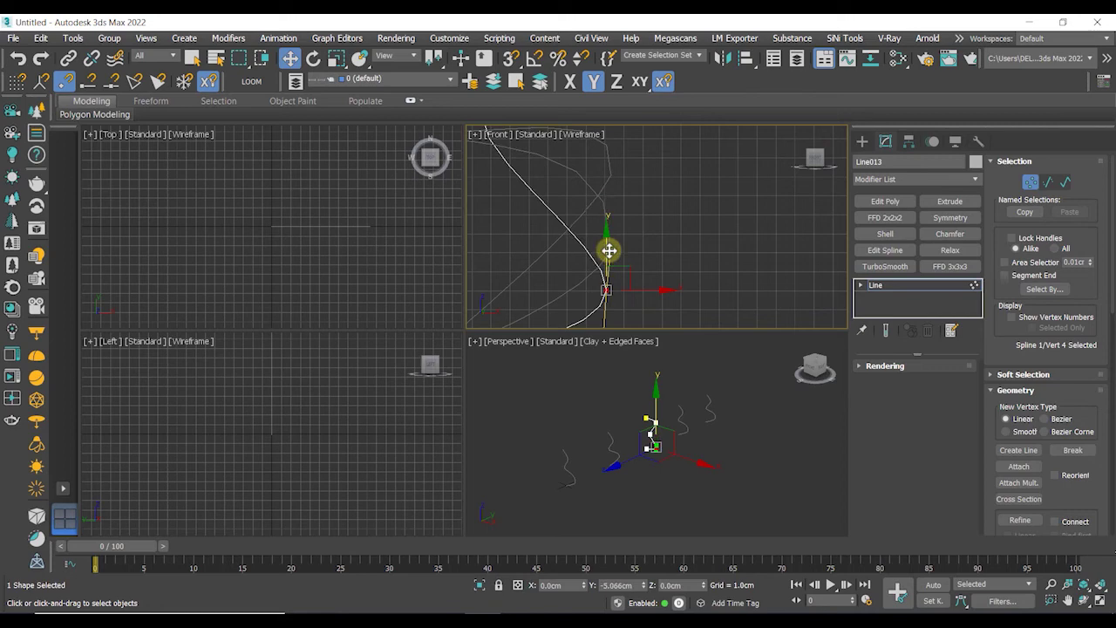
left_click(695, 248)
scroll(689, 259, "down", 5)
- Select the fourth curve and check the Parametric TV wall panel.jfif reference image in the photo viewer
left_click(679, 407)
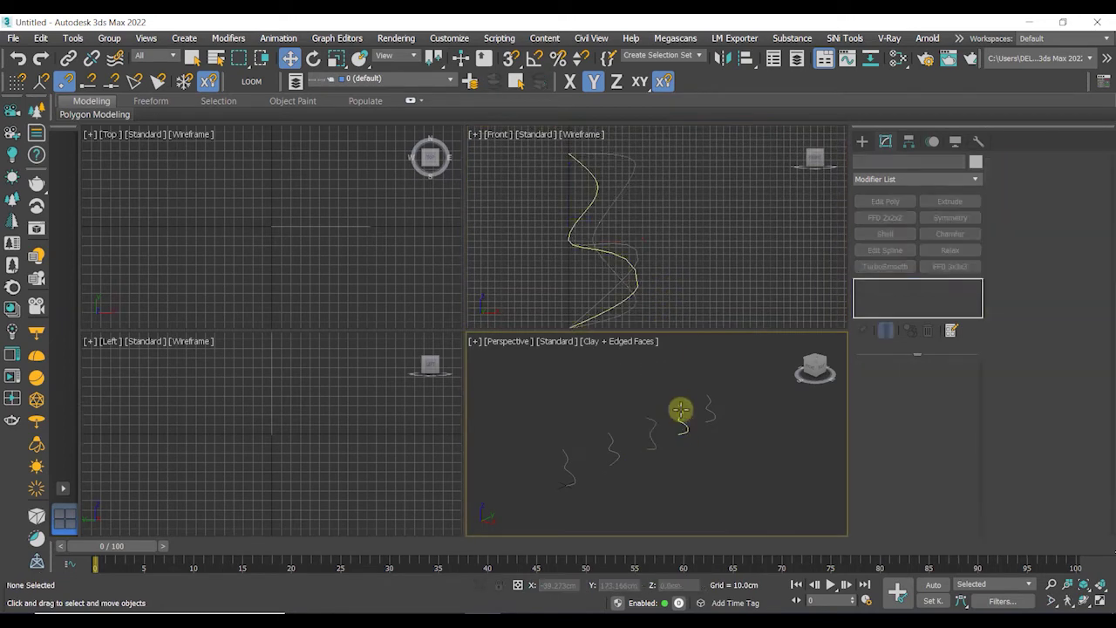
key("alt+Tab")
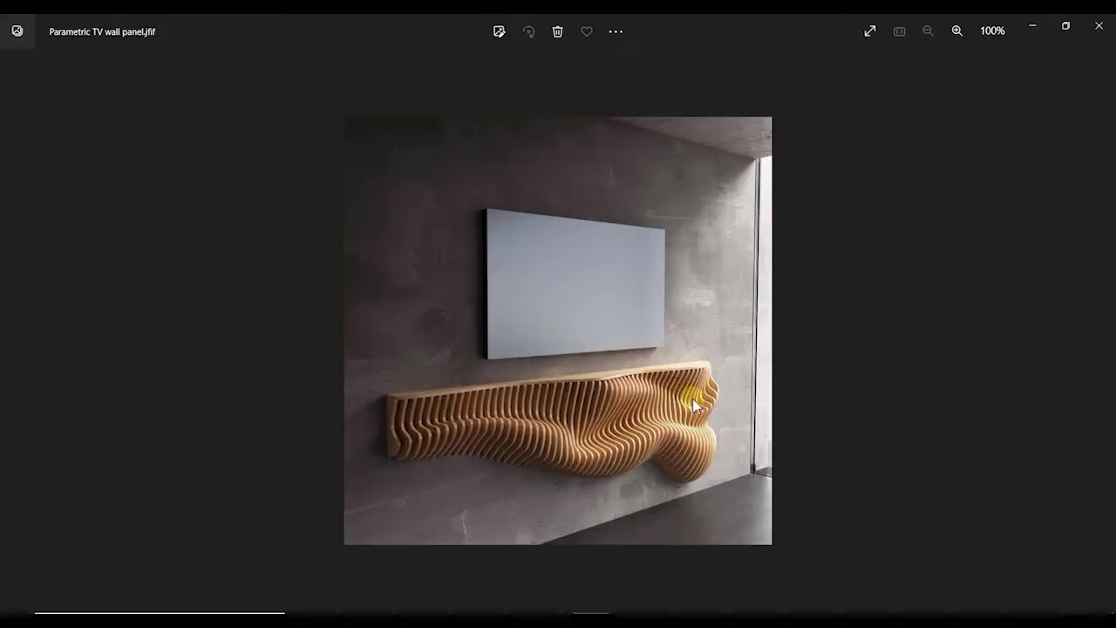
left_click(504, 610)
- Reshape the fourth curve's lower bulge in the Front view by moving its vertex slightly outward and up and adjusting the handles
key("1")
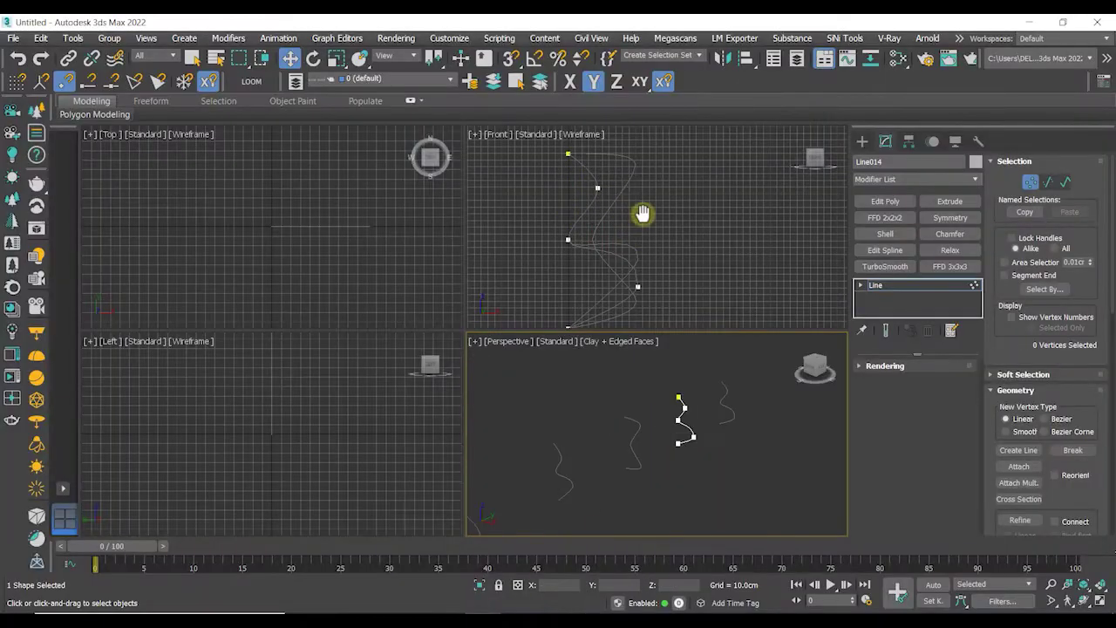
scroll(643, 214, "up", 3)
middle_click_drag(608, 180, 661, 210)
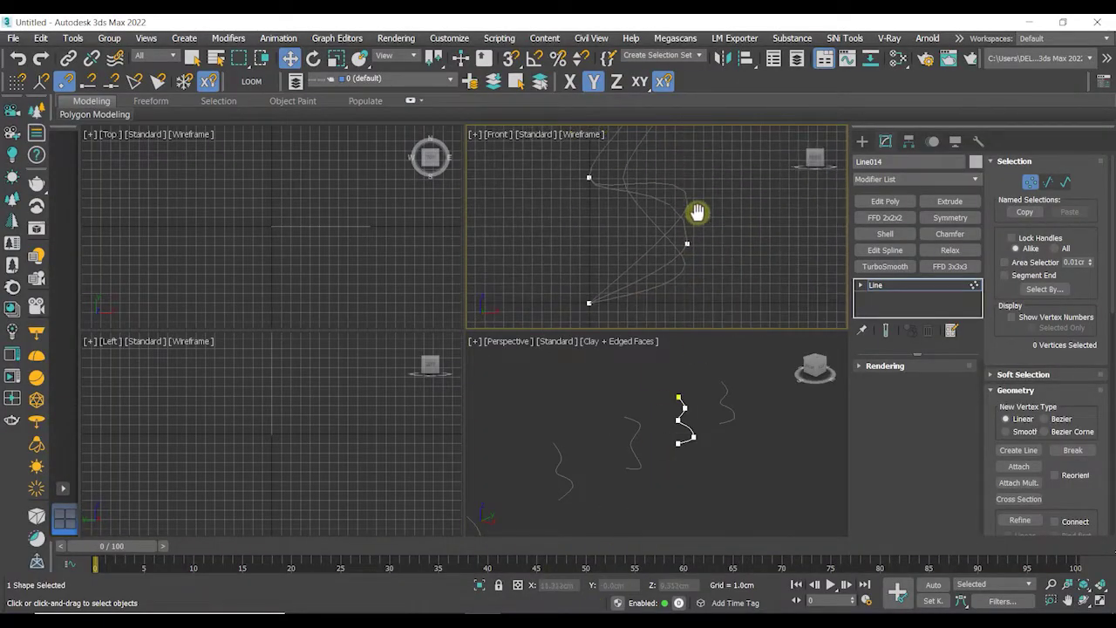
left_click(690, 246)
left_click_drag(723, 256, 704, 158)
left_click_drag(691, 264, 695, 291)
- Select the fifth curve and move its lower bulge vertex to about X 12.4 cm, Z 6.2 cm, then stretch the vertex's upper handle
key("1")
left_click(724, 393)
left_click(685, 420)
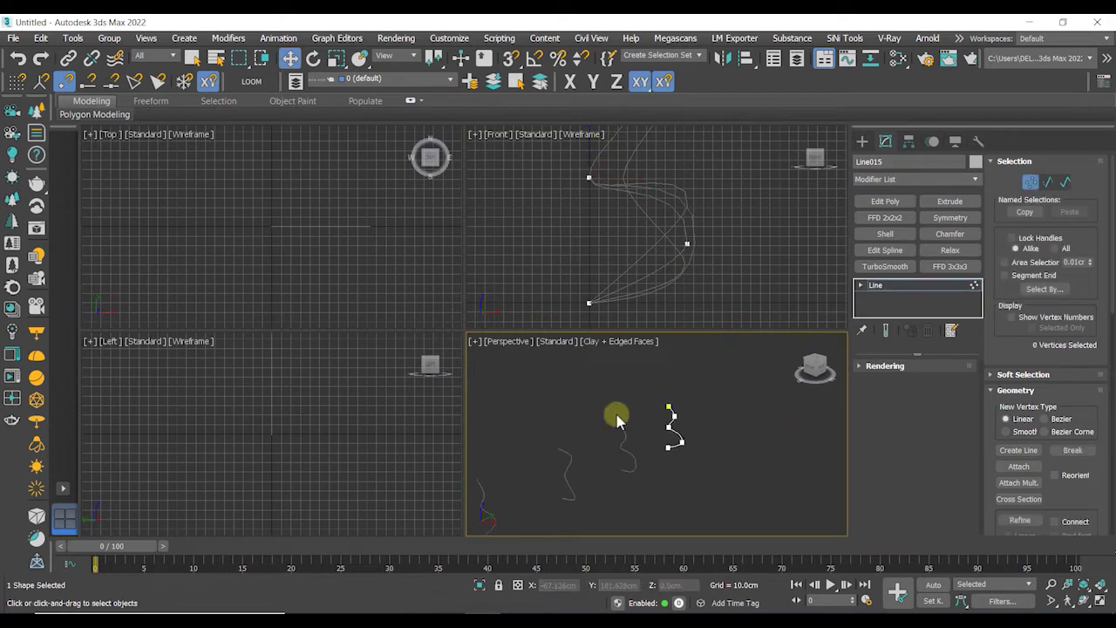
key("1")
left_click(655, 305)
left_click(669, 278)
left_click_drag(709, 279, 673, 255)
middle_click_drag(673, 255, 662, 325)
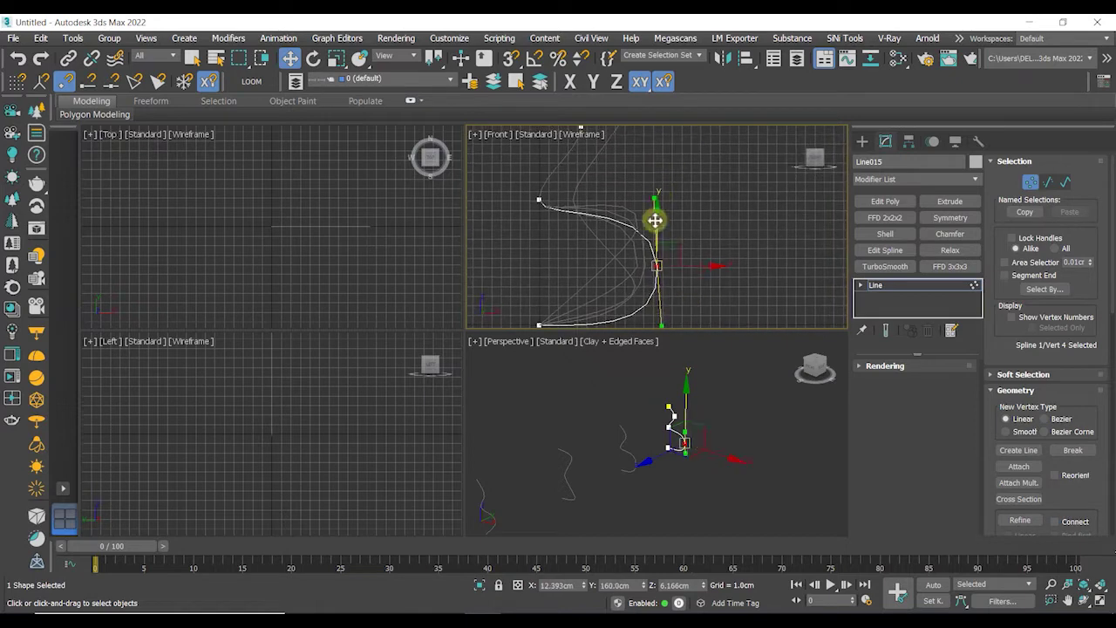
left_click_drag(654, 209, 648, 176)
- Move the fifth curve's middle vertex and upper bulge vertex slightly outward along X, then finish vertex editing and deselect the curve
left_click(540, 200)
middle_click_drag(540, 202, 543, 242)
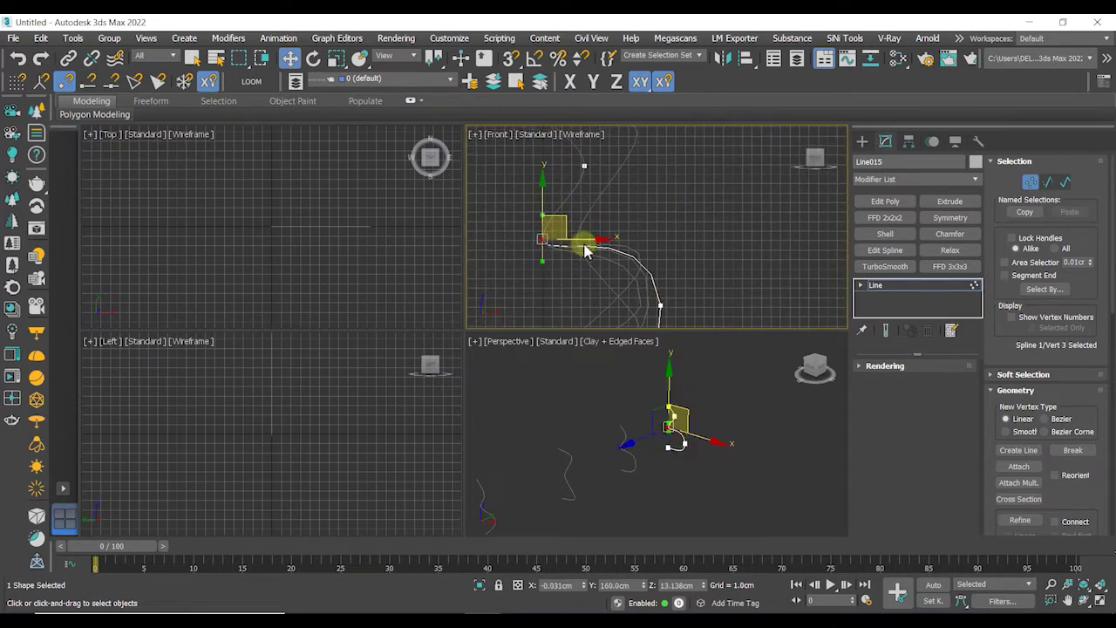
left_click_drag(583, 244, 590, 243)
middle_click_drag(584, 164, 575, 227)
left_click(575, 229)
left_click_drag(600, 230, 612, 231)
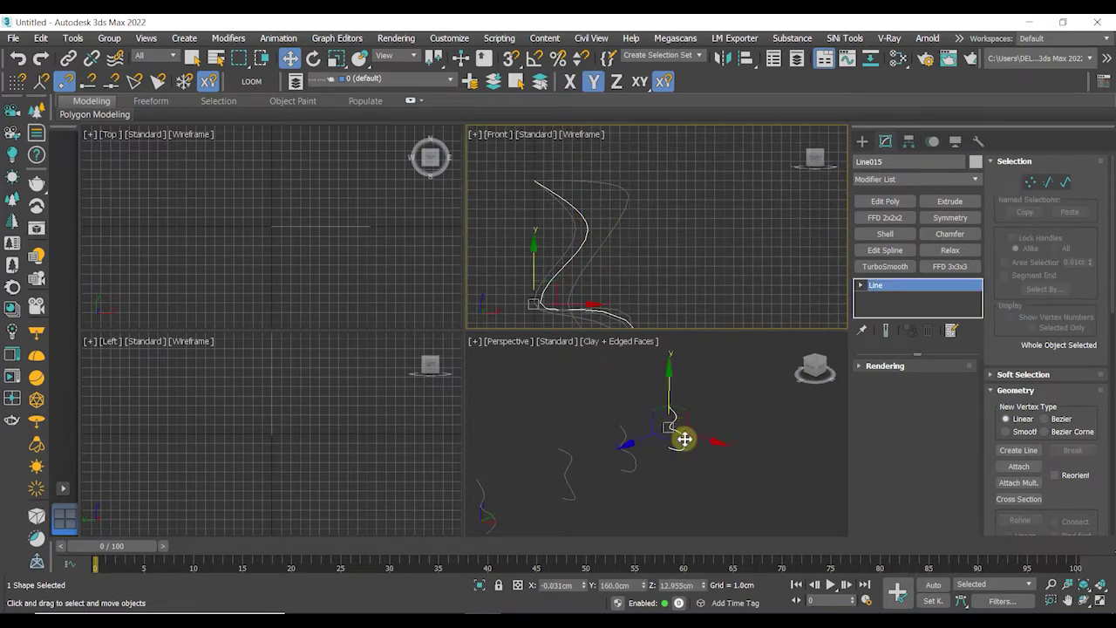
scroll(677, 439, "down", 3)
left_click(772, 386)
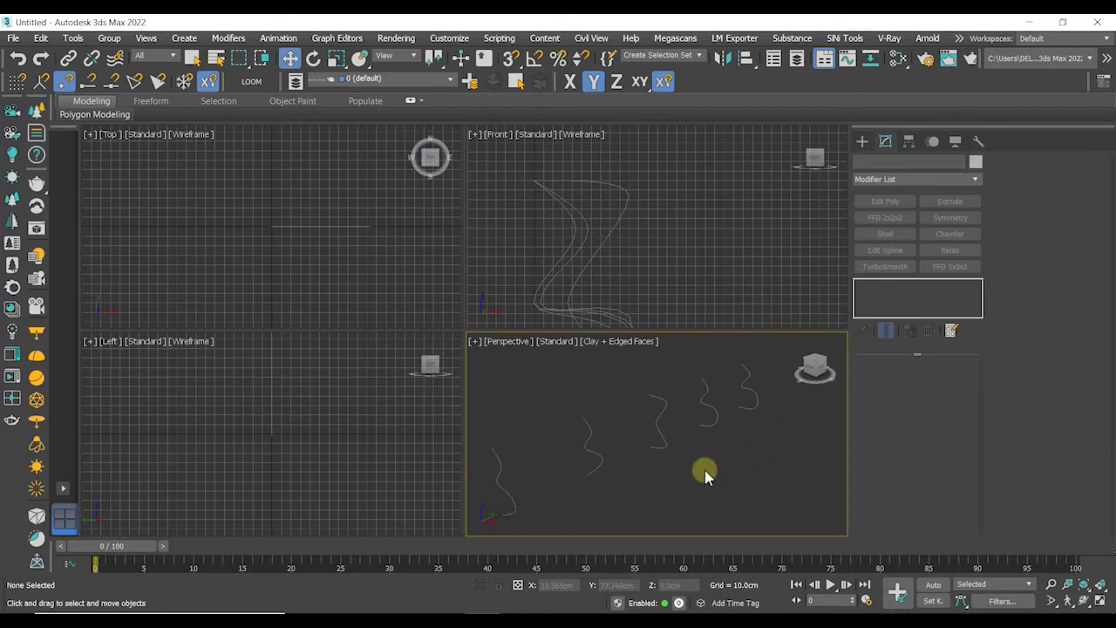
- Extrude all five curves together in the maximized Perspective view with an amount of 1.25 cm
key("alt+w")
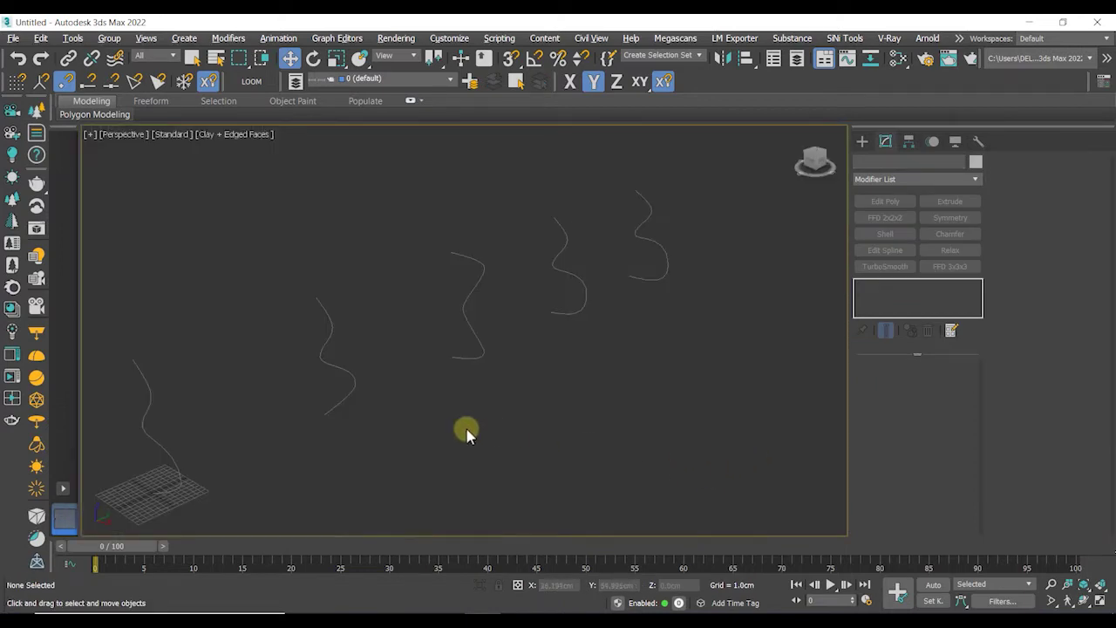
middle_click_drag(477, 416, 530, 409)
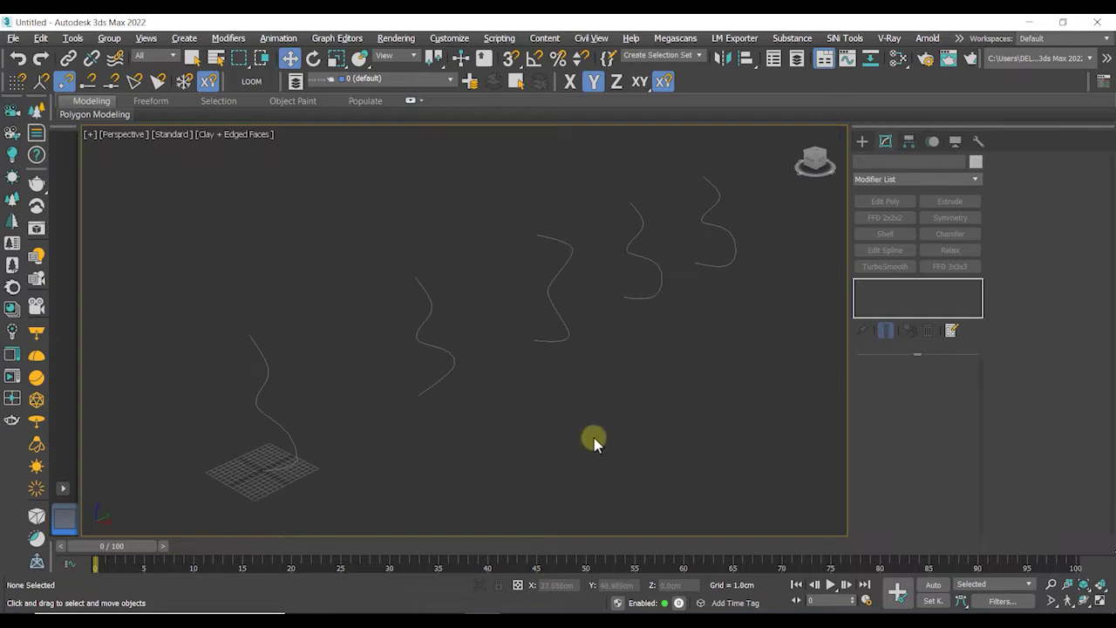
scroll(601, 441, "down", 3)
mouse_move(604, 443)
middle_mouse_down()
mouse_move(581, 438)
mouse_move(597, 438)
middle_mouse_up()
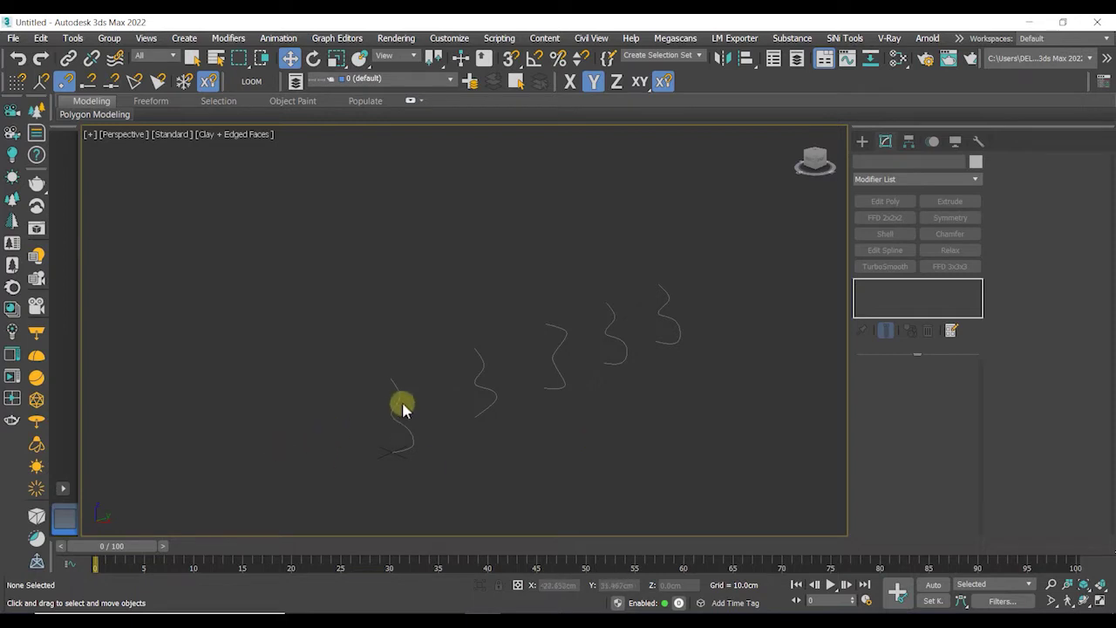
left_click_drag(787, 488, 302, 254)
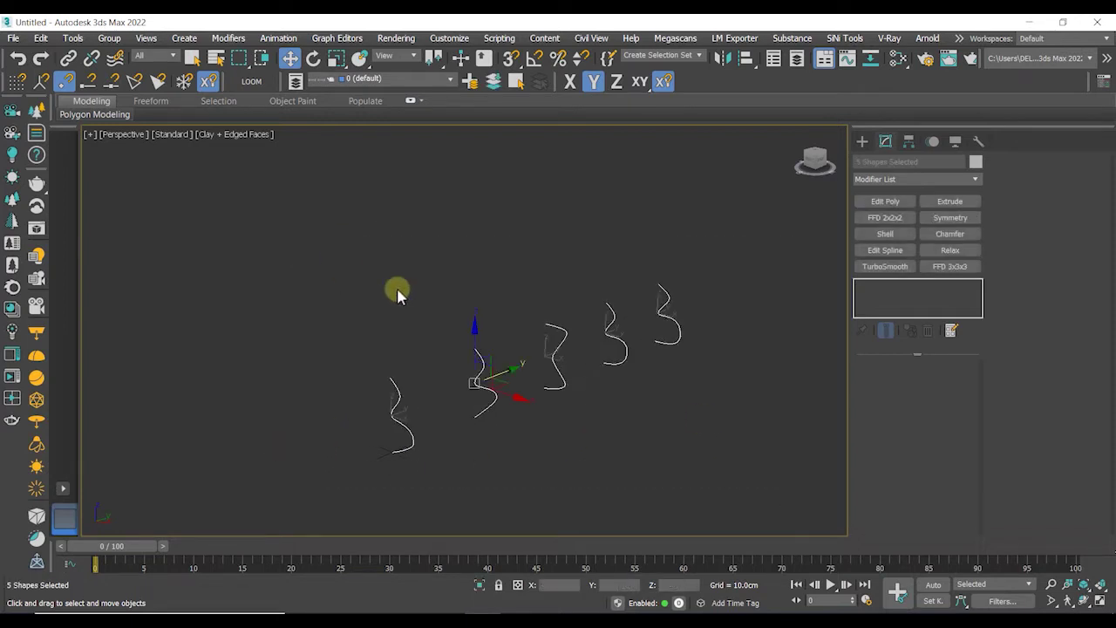
left_click(949, 202)
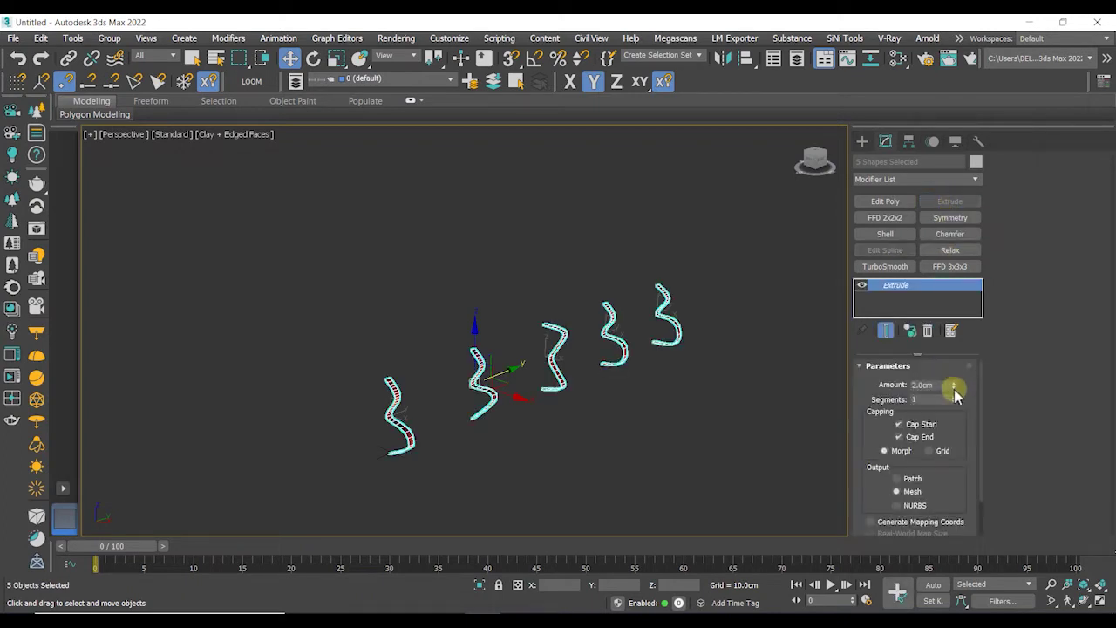
left_click_drag(954, 388, 954, 395)
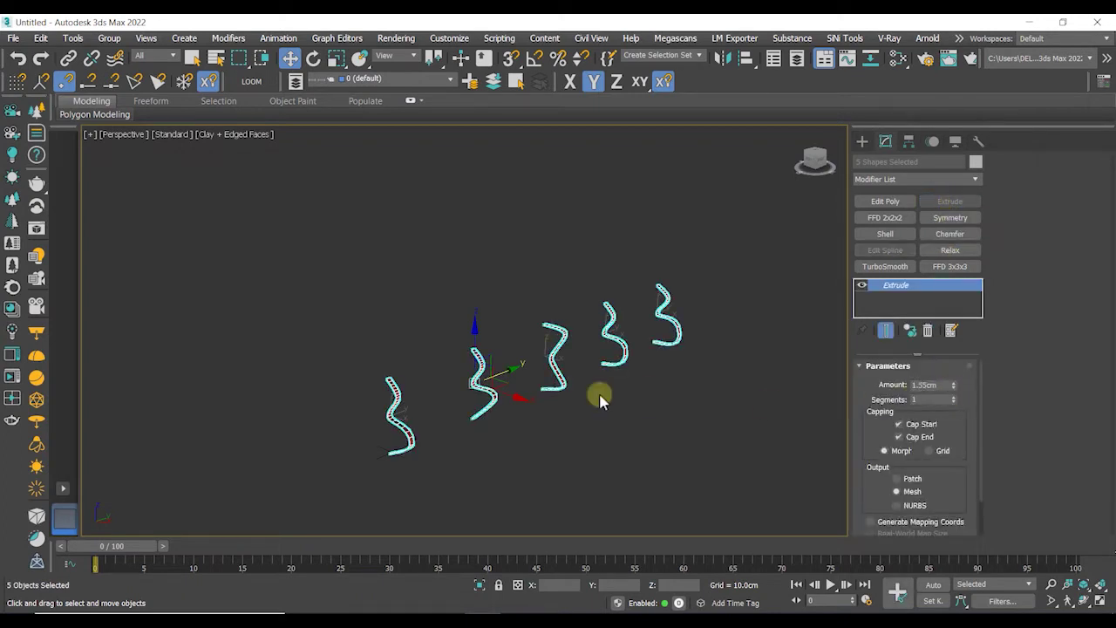
scroll(436, 471, "up", 6)
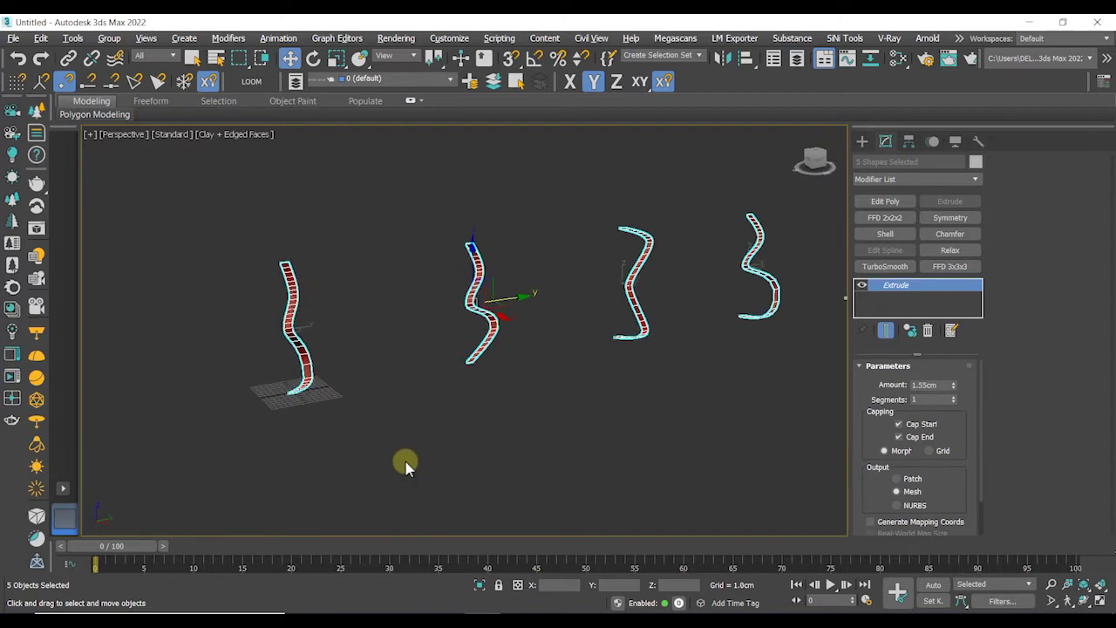
left_click_drag(948, 384, 955, 389)
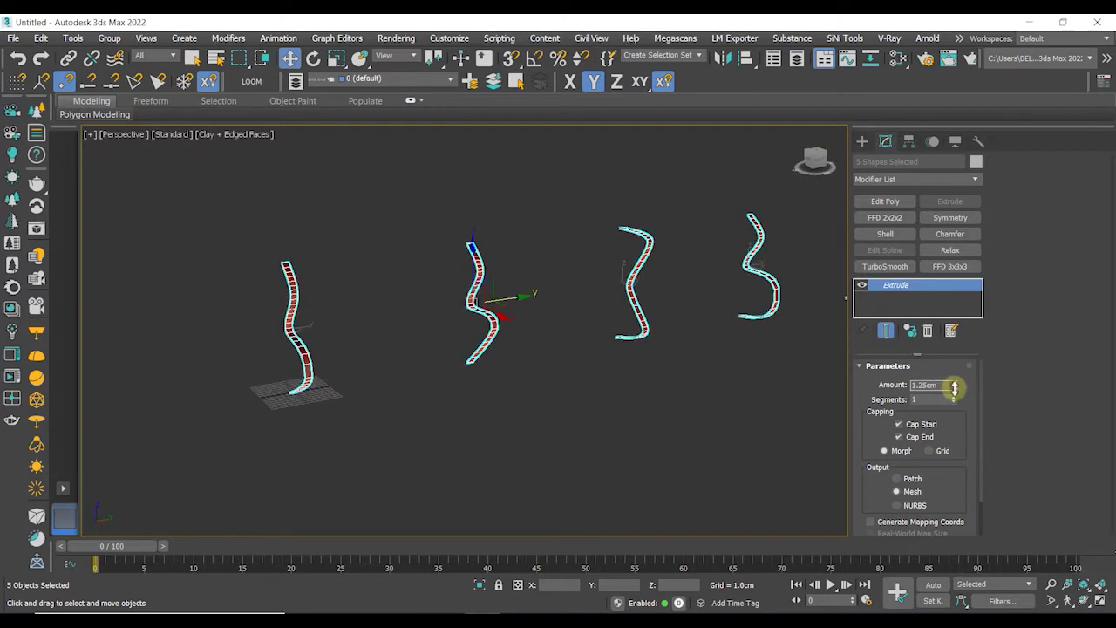
- Switch the Perspective viewport from Clay to Default Shading and inspect the extruded strips from both sides
middle_click_drag(535, 366, 512, 398, "alt")
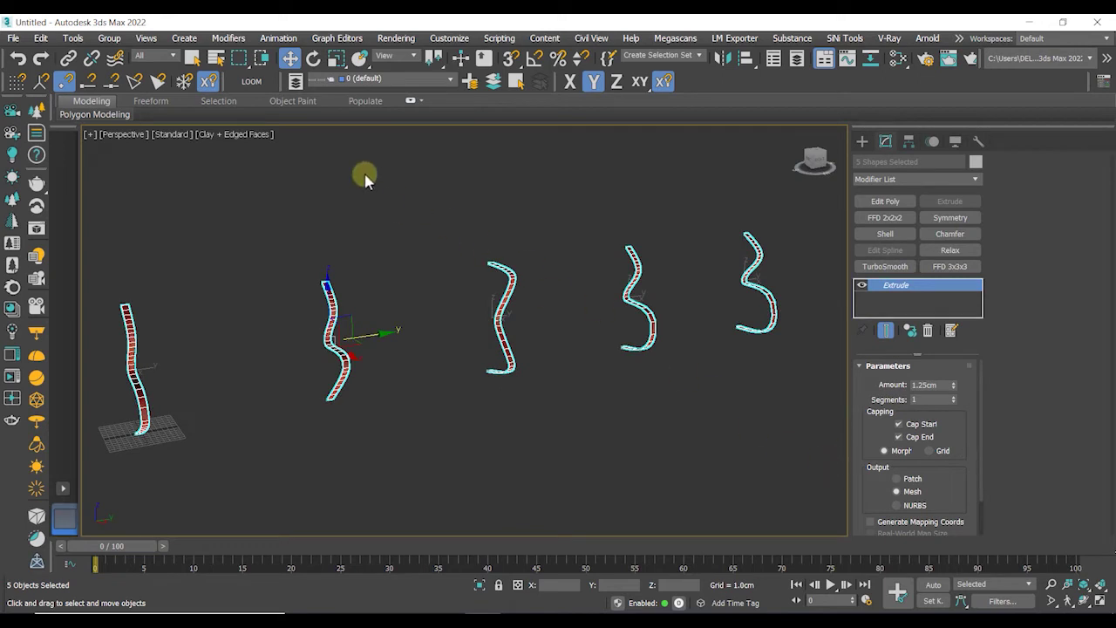
left_click(256, 137)
left_click(260, 149)
mouse_move(319, 259)
middle_mouse_down("alt")
mouse_move(316, 293)
mouse_move(403, 288)
middle_mouse_up("alt")
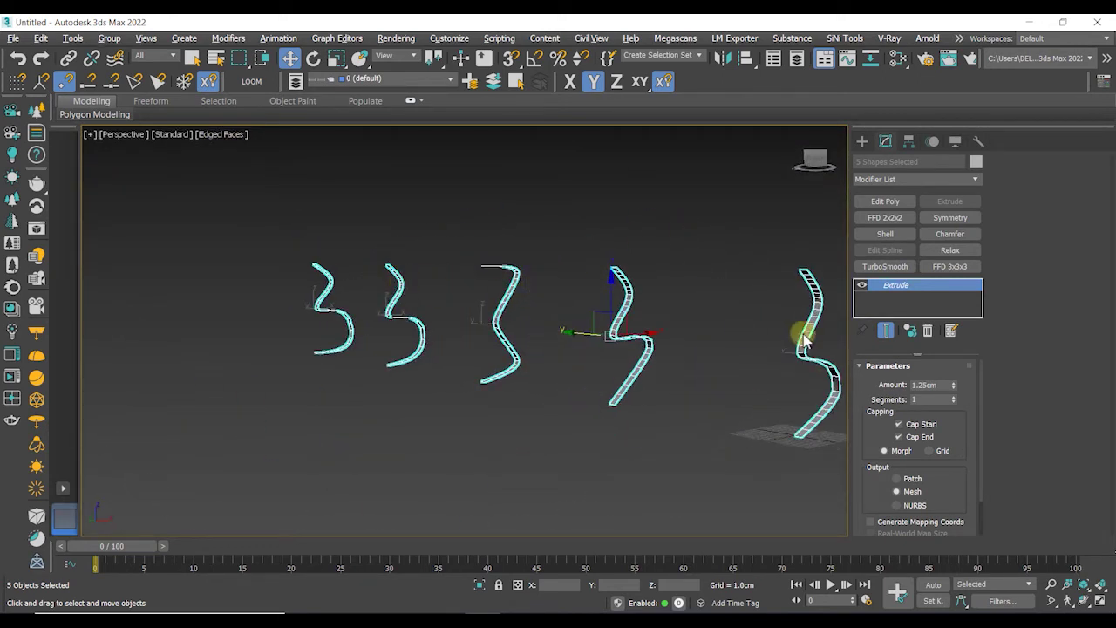
middle_click_drag(803, 339, 709, 345, "alt")
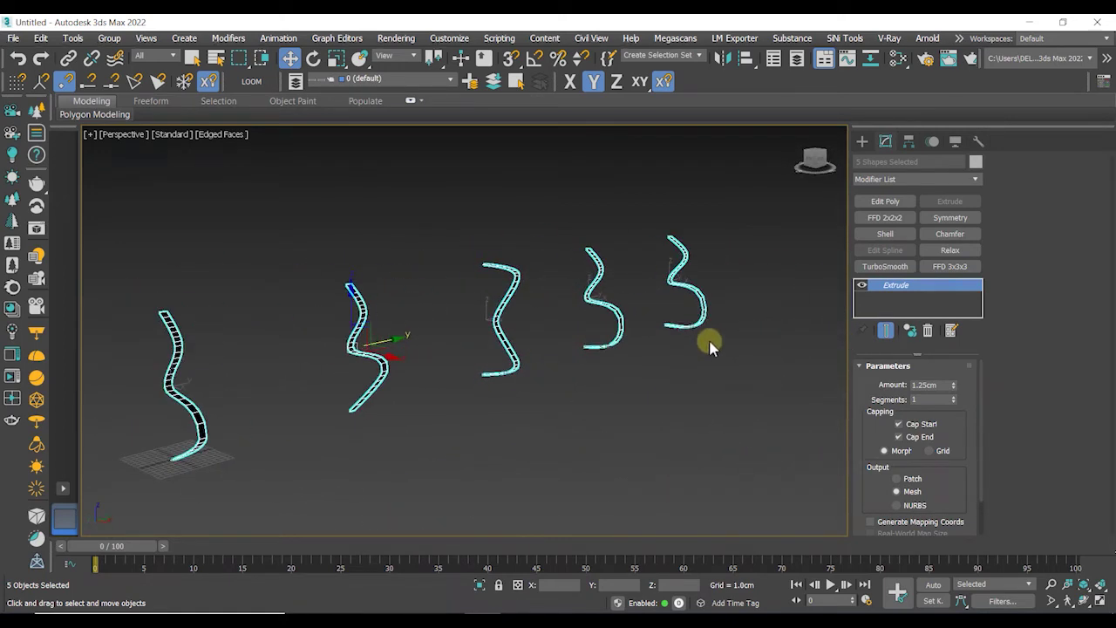
- Apply a Normal modifier to the five extruded strips to flip their normals
left_click(920, 179)
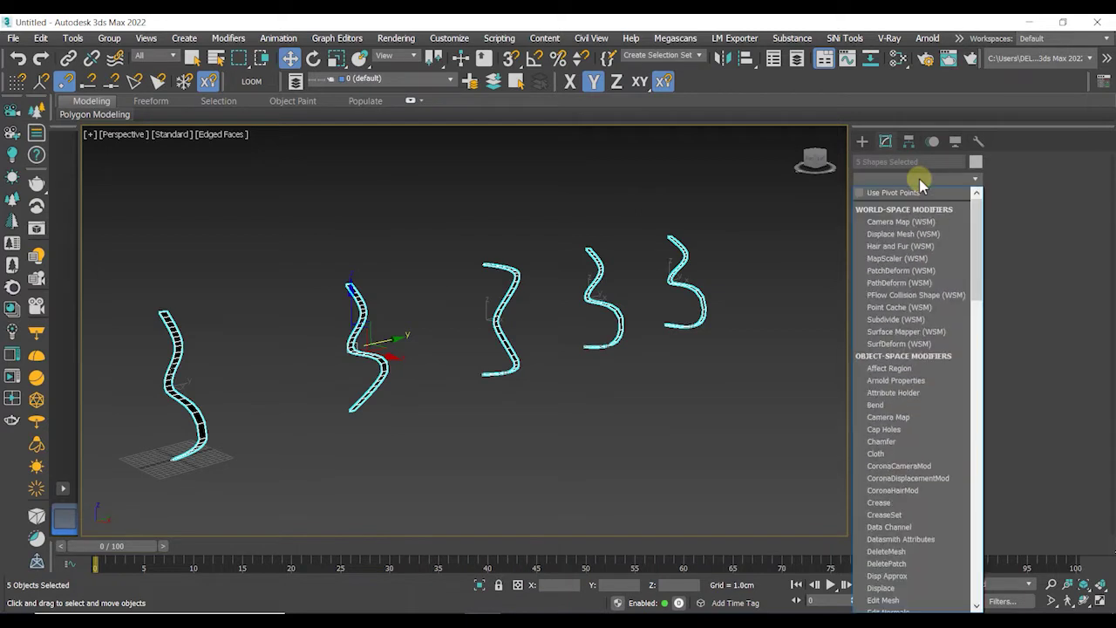
key("n")
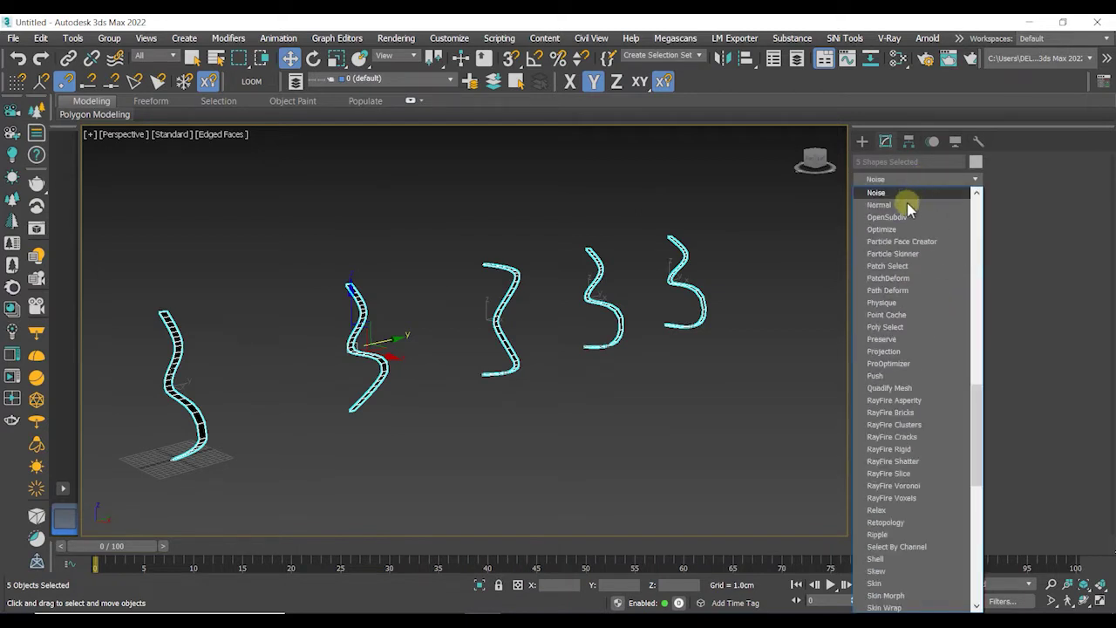
left_click(905, 205)
scroll(365, 331, "up", 4)
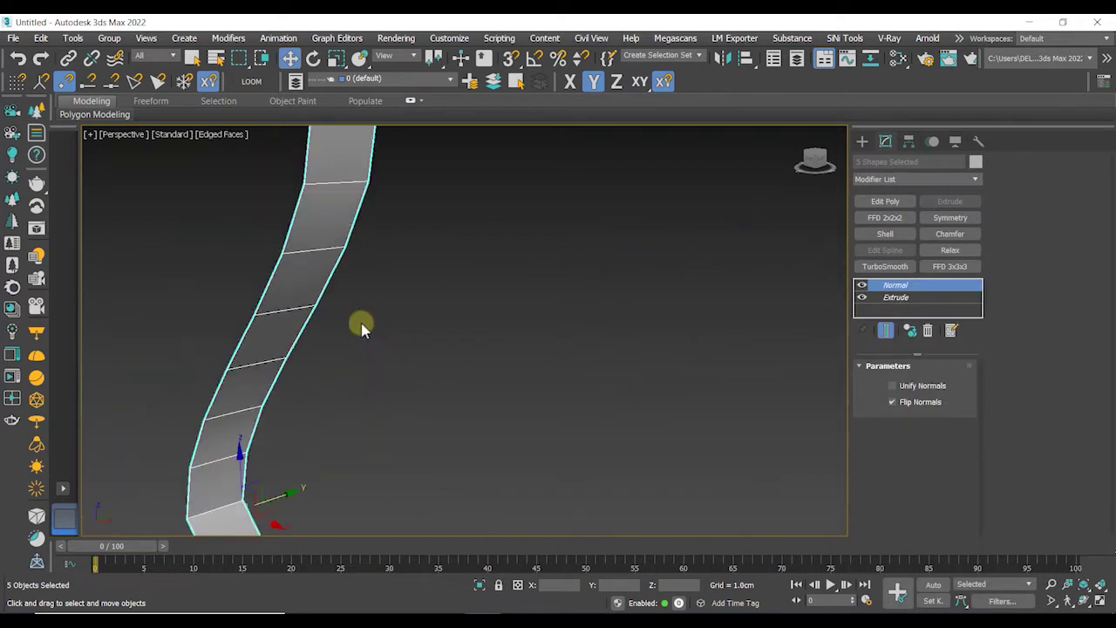
scroll(361, 326, "down", 4)
middle_click_drag(361, 324, 450, 311)
scroll(456, 306, "down", 5)
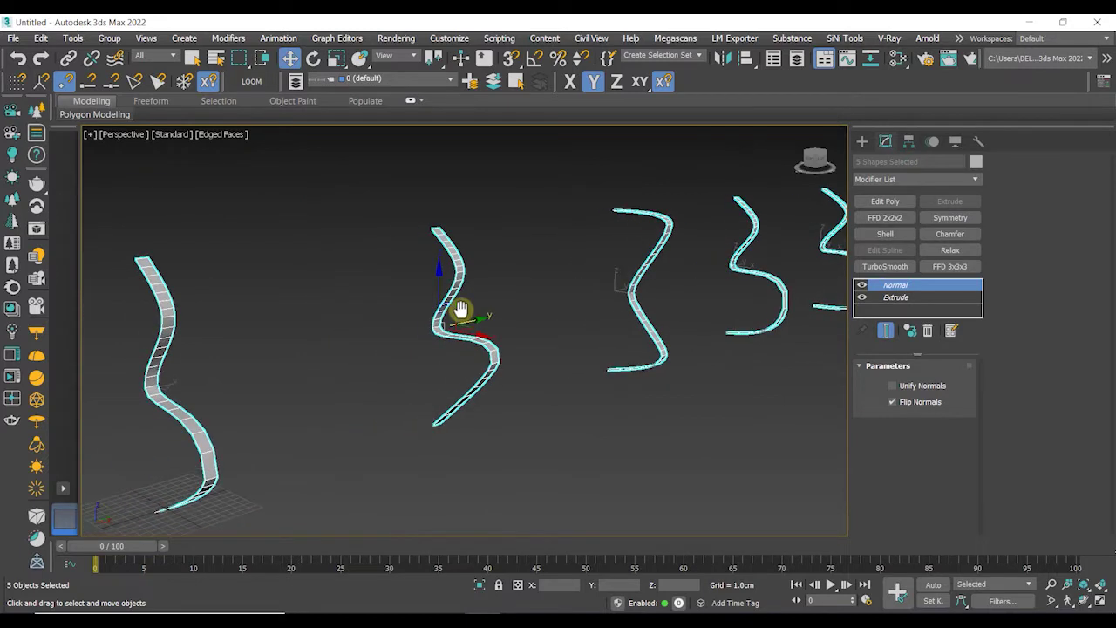
- Add Edit Poly to the five strips, select all their open borders, and extend them backward along X into deep wavy surfaces
left_click(885, 200)
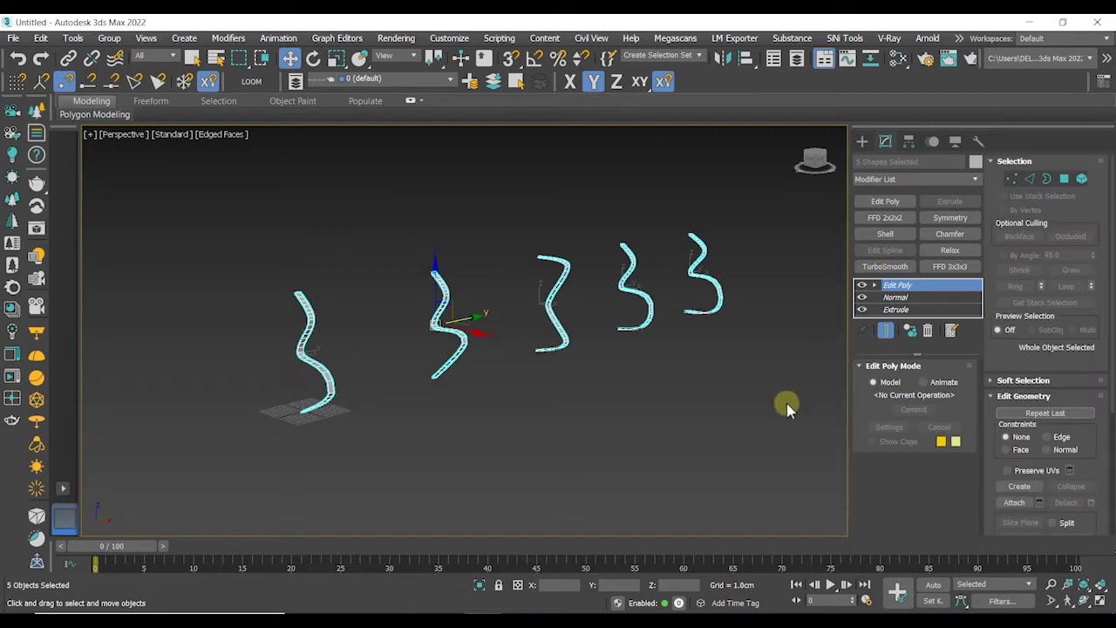
left_click(1046, 179)
middle_click_drag(516, 390, 566, 388, "alt")
left_click_drag(459, 261, 273, 207)
middle_click_drag(571, 345, 552, 350, "alt")
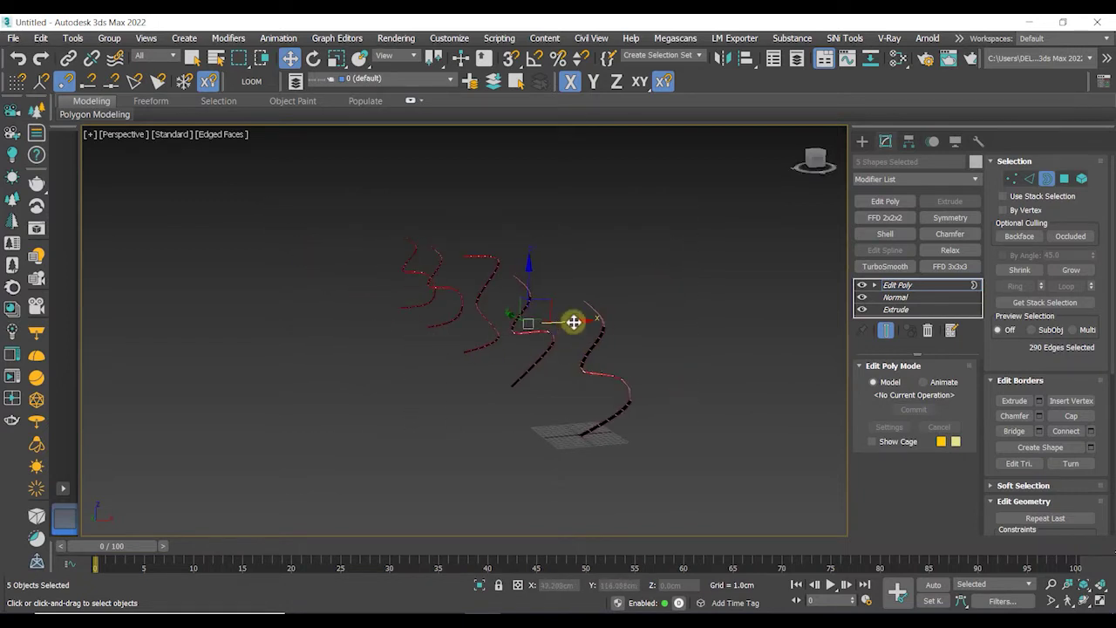
left_click_drag(573, 322, 461, 349, "shift")
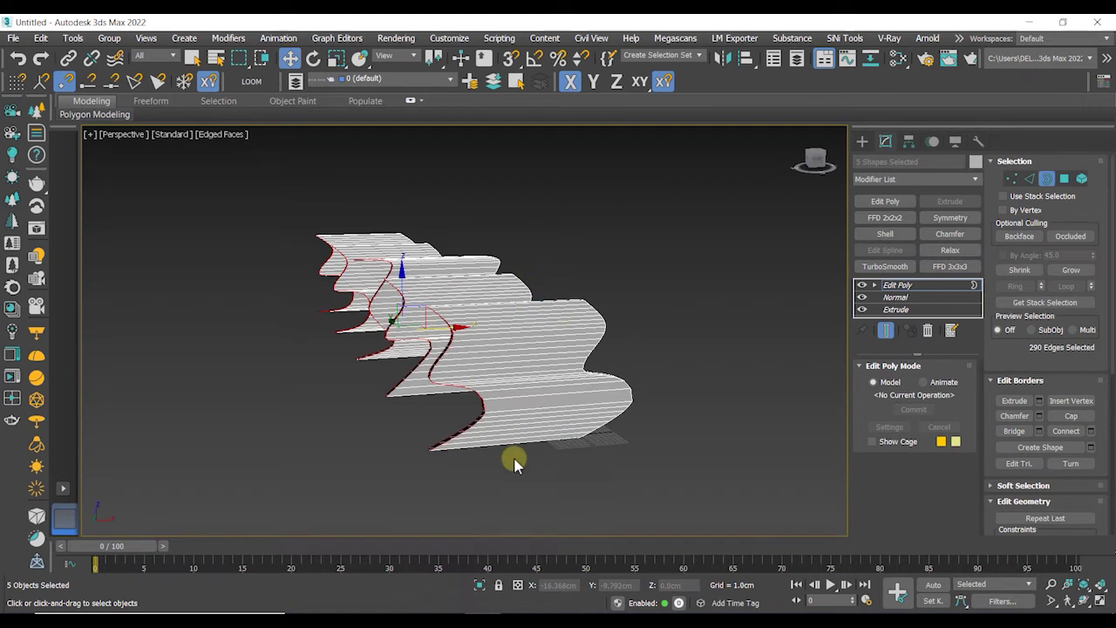
- Select all the rear vertices of the five wavy surfaces and flatten them with Make Planar along X
left_click(1012, 178)
middle_click_drag(615, 468, 578, 461, "alt")
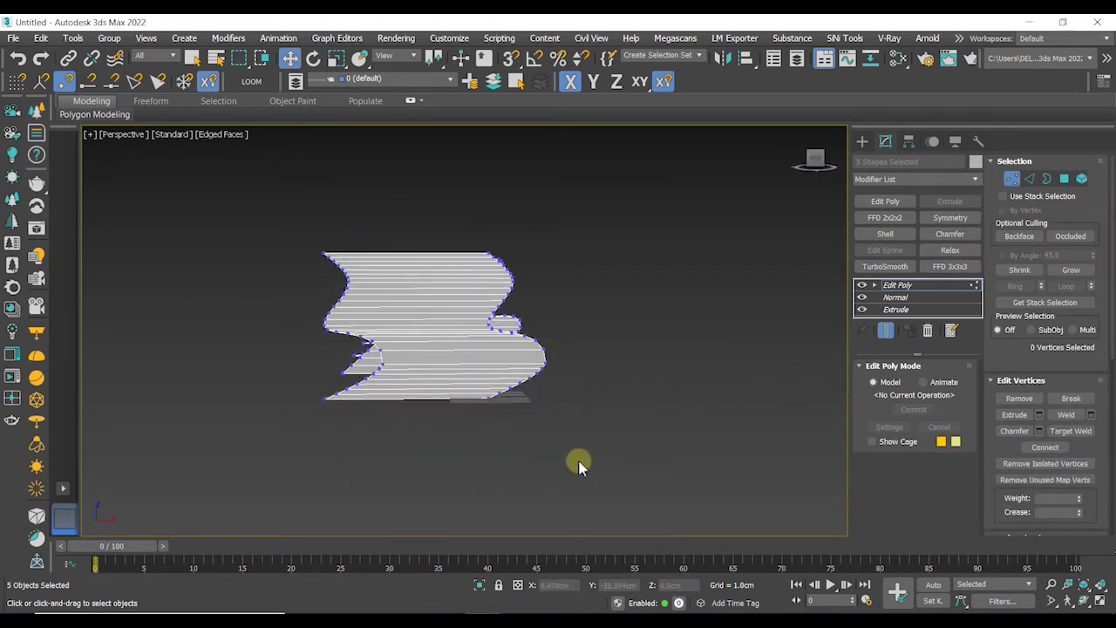
left_click_drag(307, 245, 277, 223)
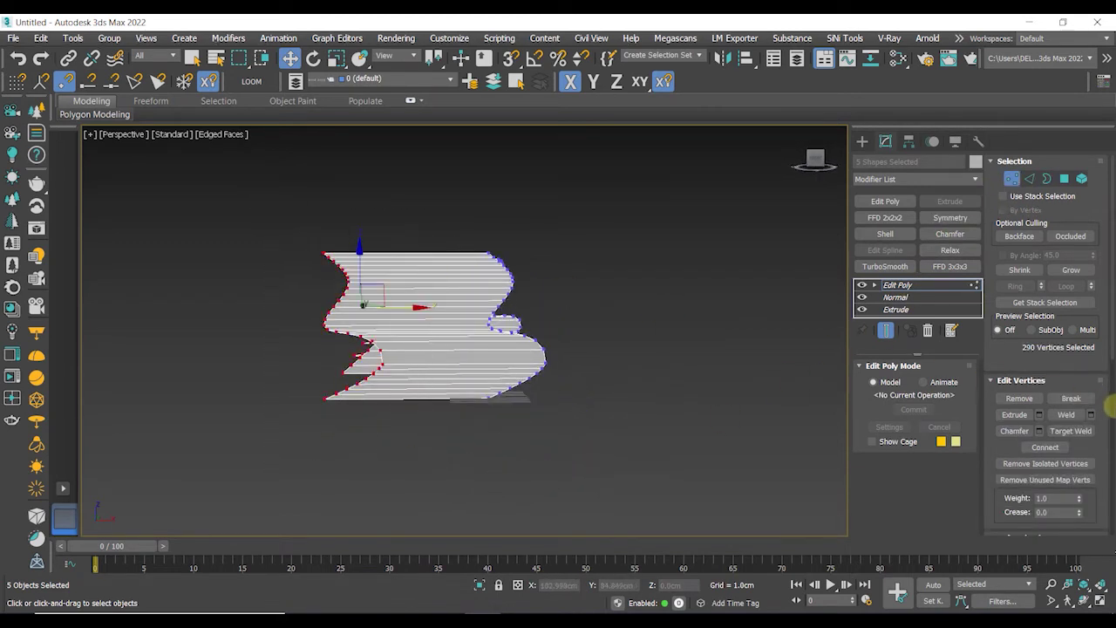
scroll(1107, 349, "down", 8)
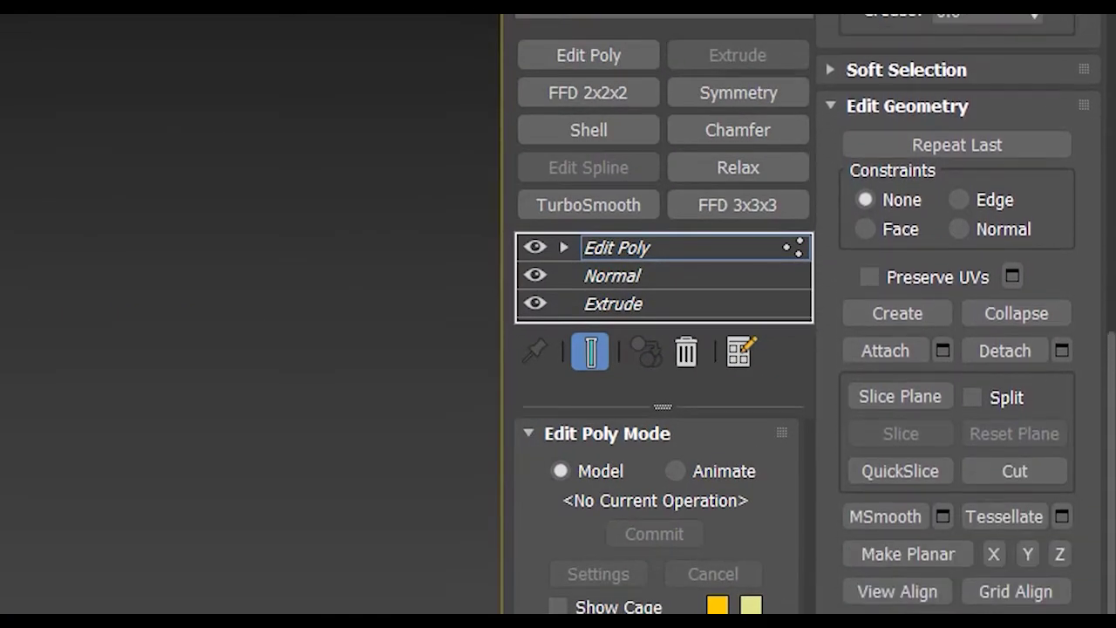
left_click(993, 555)
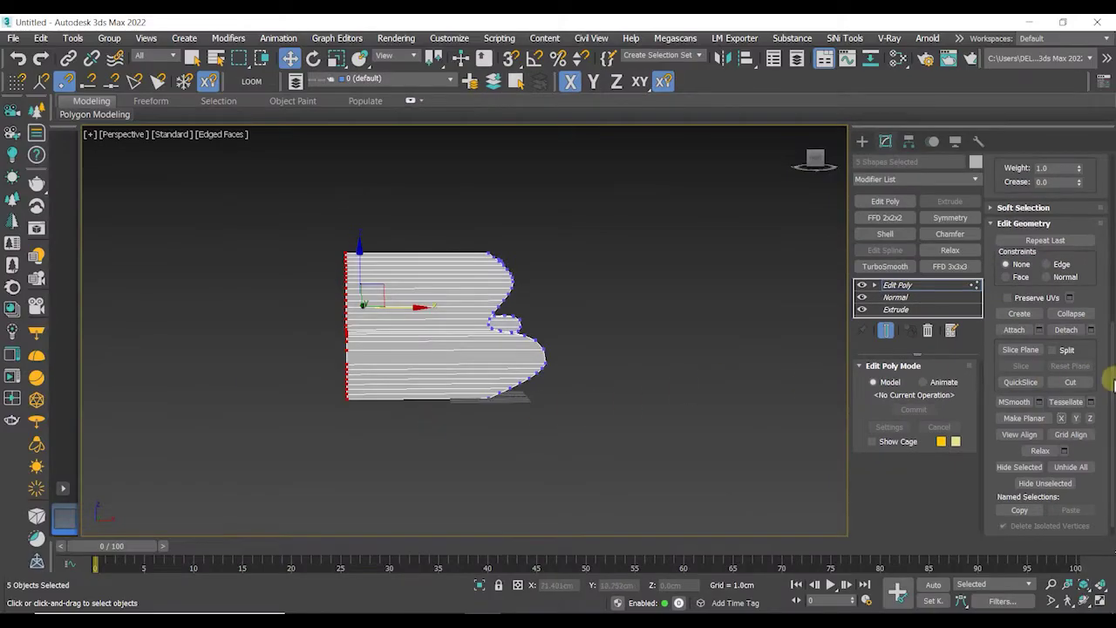
scroll(1111, 381, "up", 8)
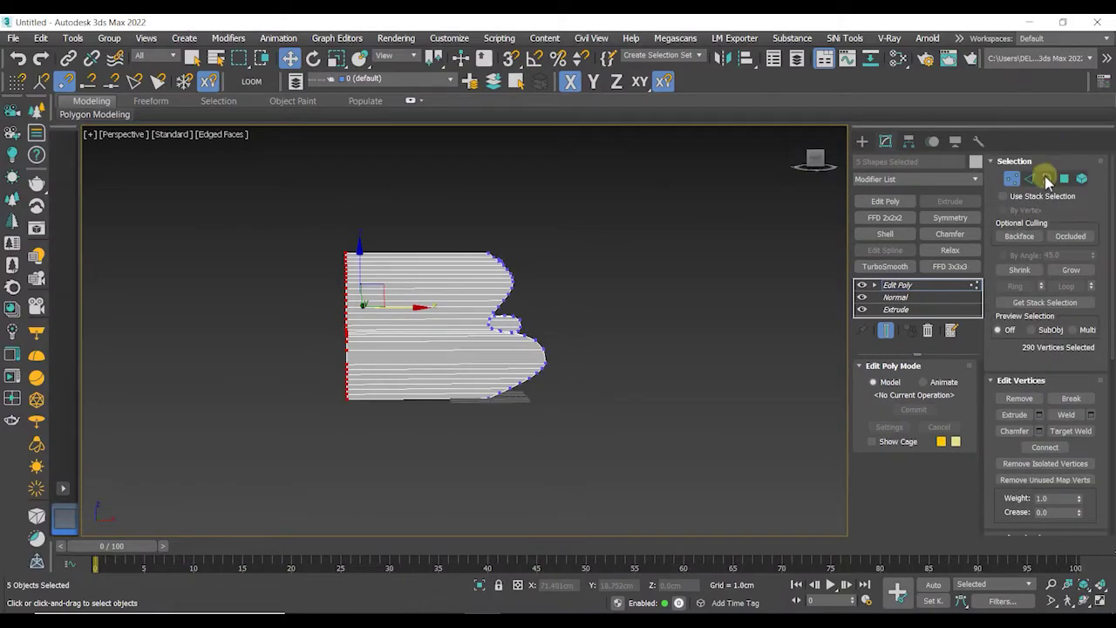
- Move the flattened rear borders of all five pieces forward along X to reduce their depth, then leave border editing and deselect everything
left_click(1046, 179)
middle_click_drag(595, 433, 649, 449, "alt")
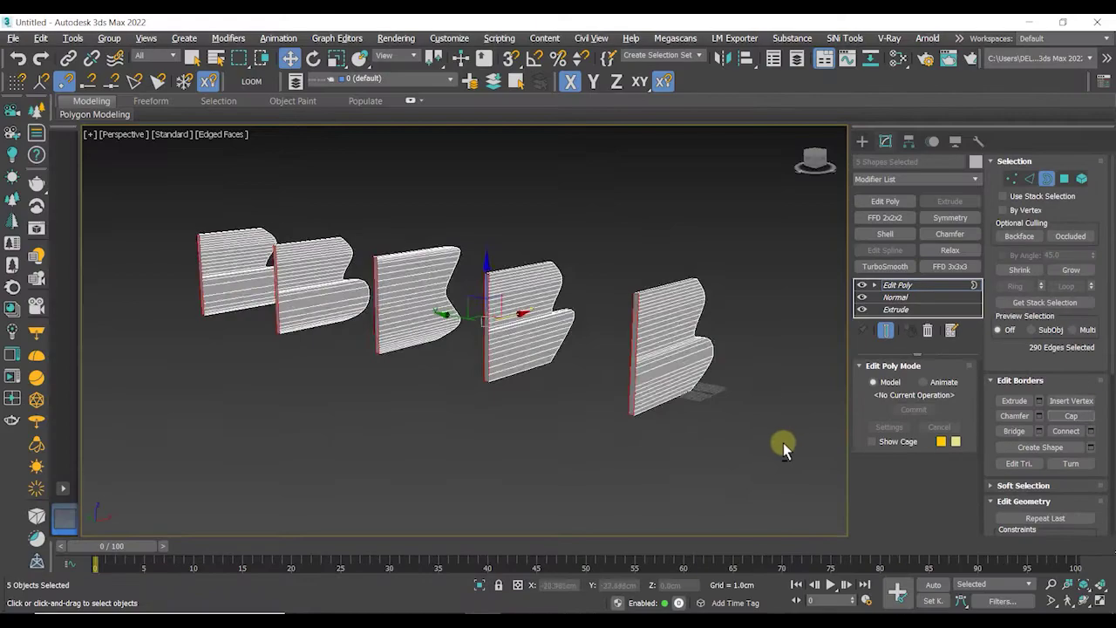
middle_click_drag(783, 442, 704, 439, "alt")
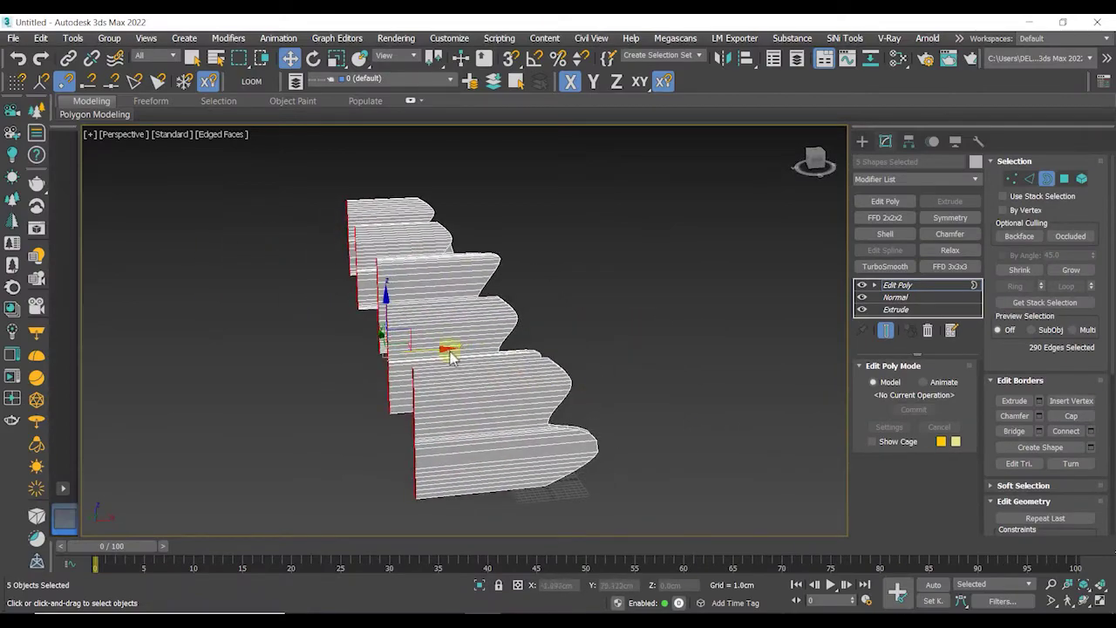
left_click_drag(430, 353, 528, 359)
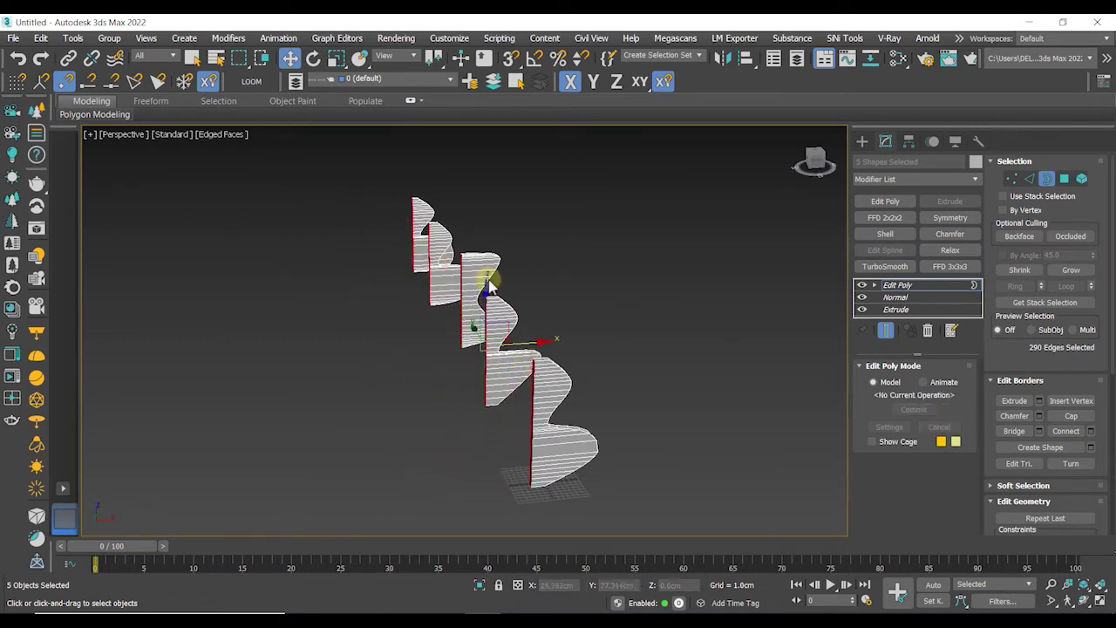
middle_click_drag(462, 244, 416, 261, "alt")
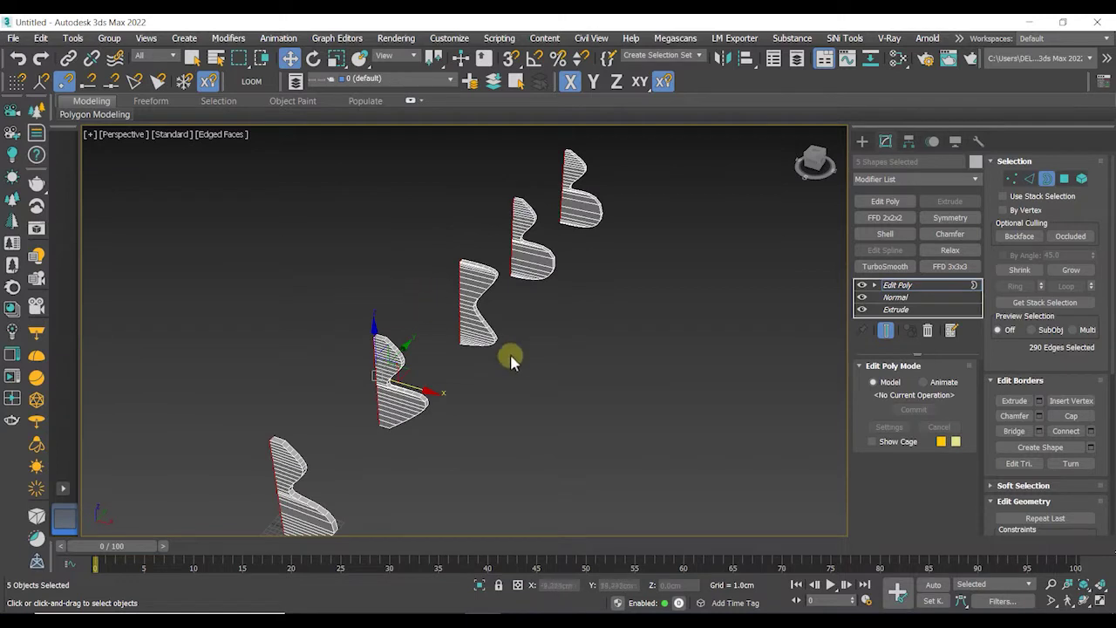
left_click(536, 366)
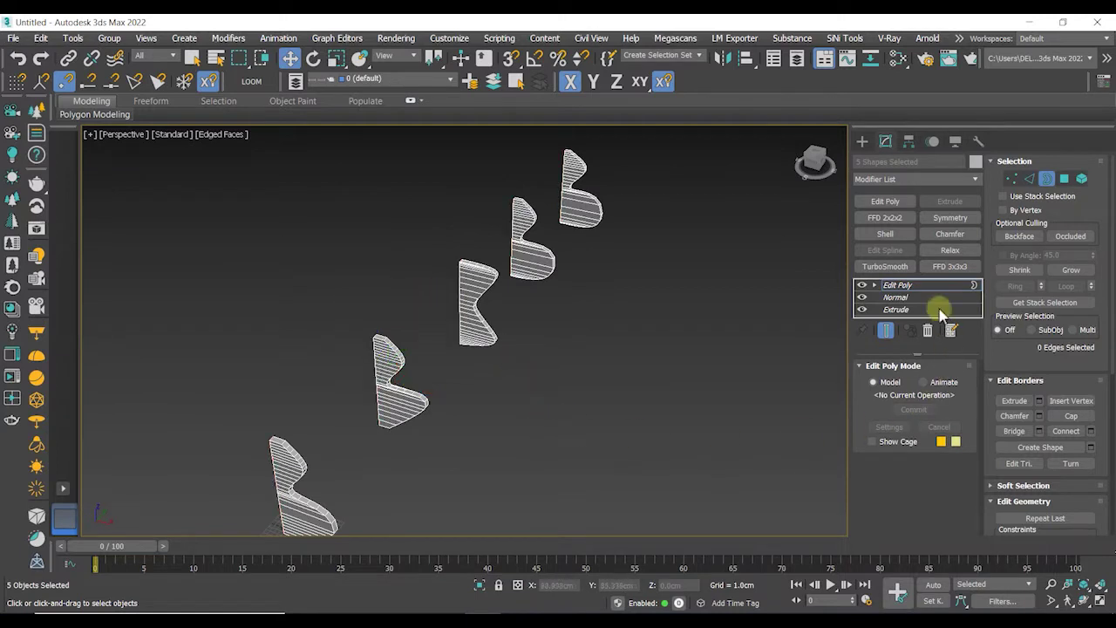
left_click(1047, 178)
left_click(602, 375)
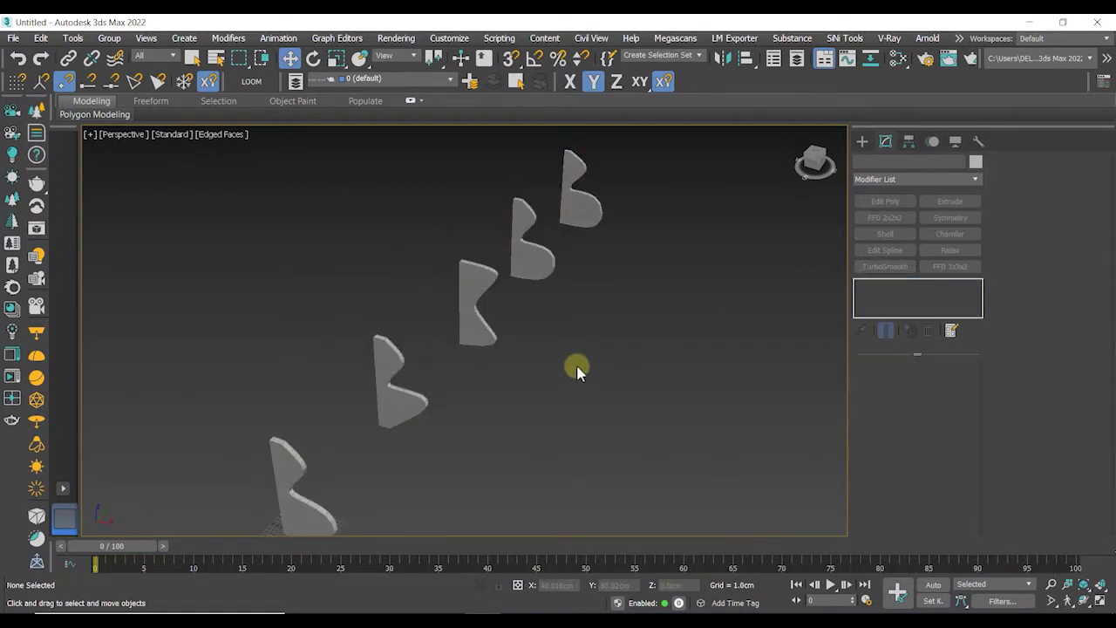
- Switch the perspective viewport's shading to Clay with edged faces and view all five ribs from the side
left_click(227, 135)
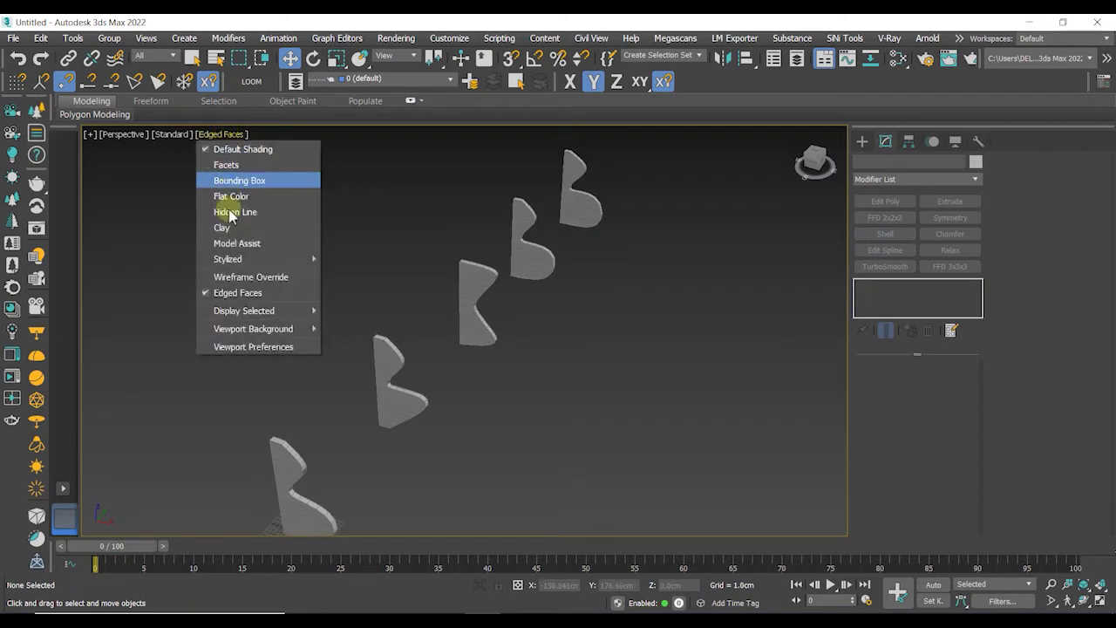
left_click(234, 231)
middle_click_drag(482, 460, 506, 417, "alt")
- Convert the first rib, the one standing on the grid, into a Morph compound object and open its parameters
left_click(263, 370)
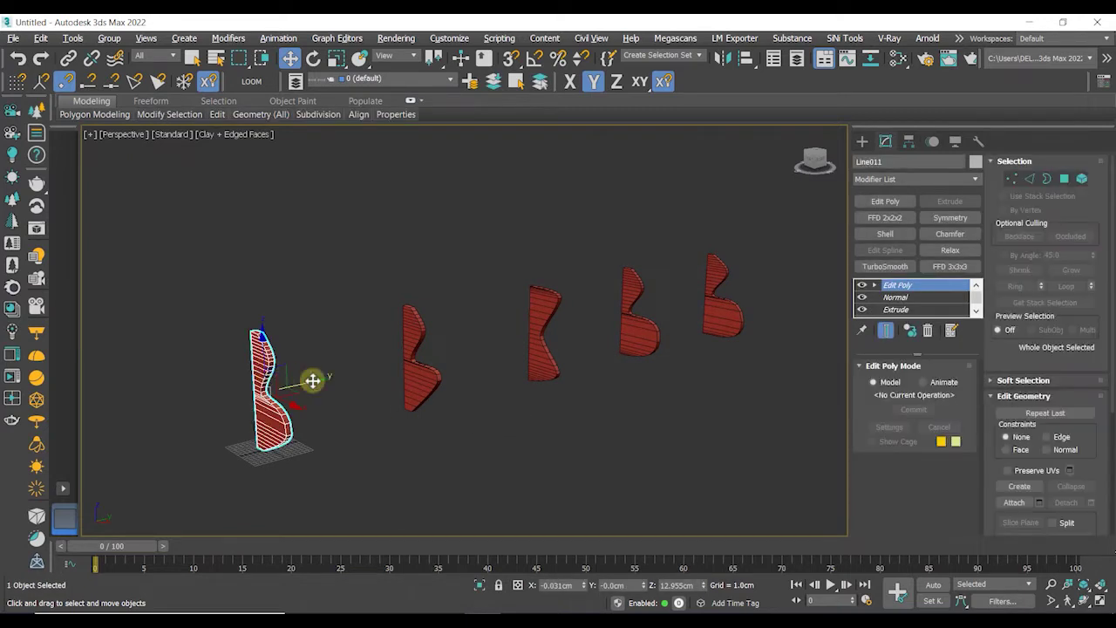
left_click(861, 142)
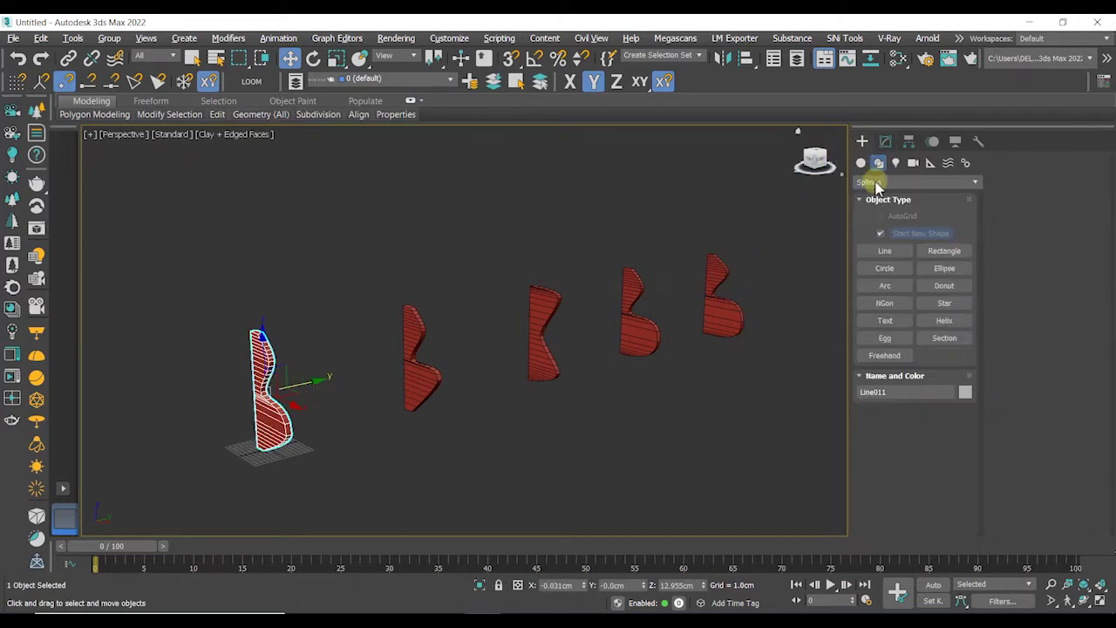
left_click(860, 162)
left_click(872, 182)
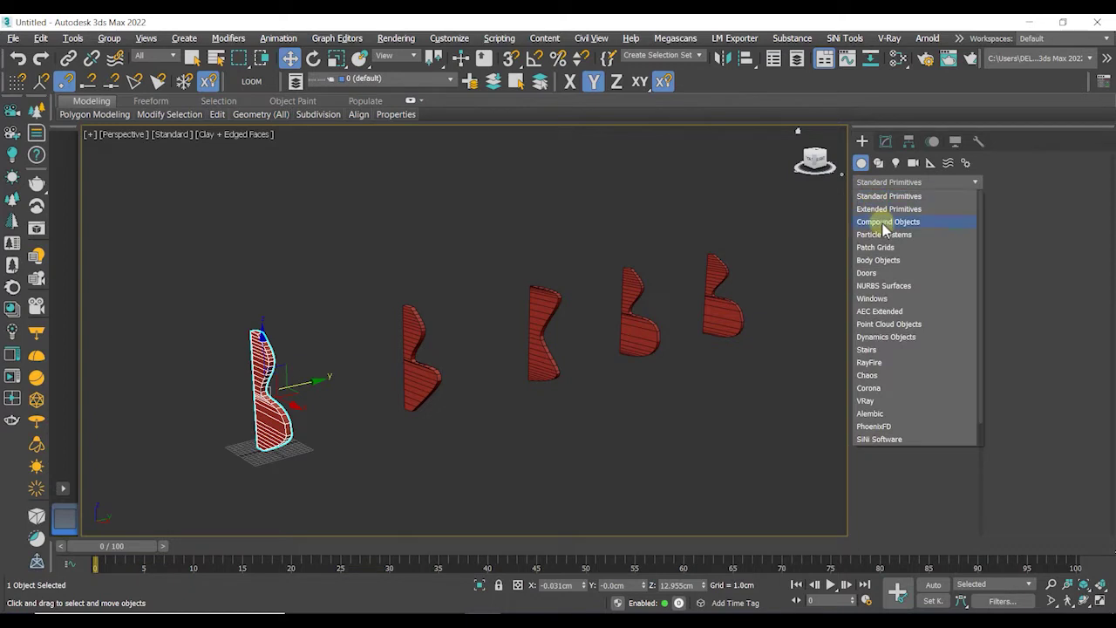
left_click(878, 221)
left_click(883, 234)
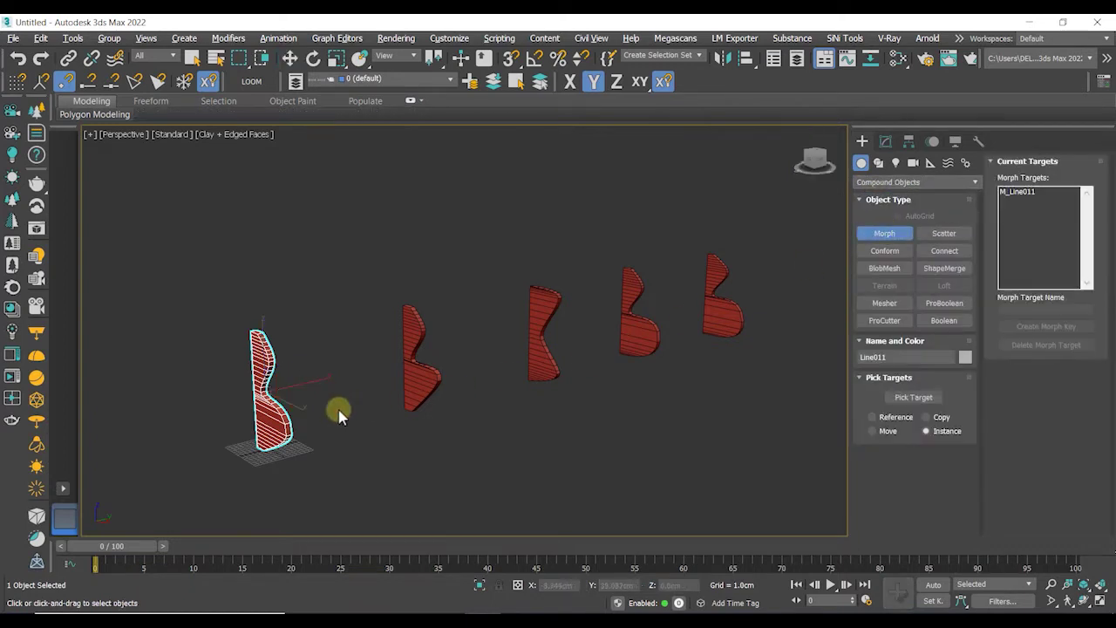
left_click(292, 60)
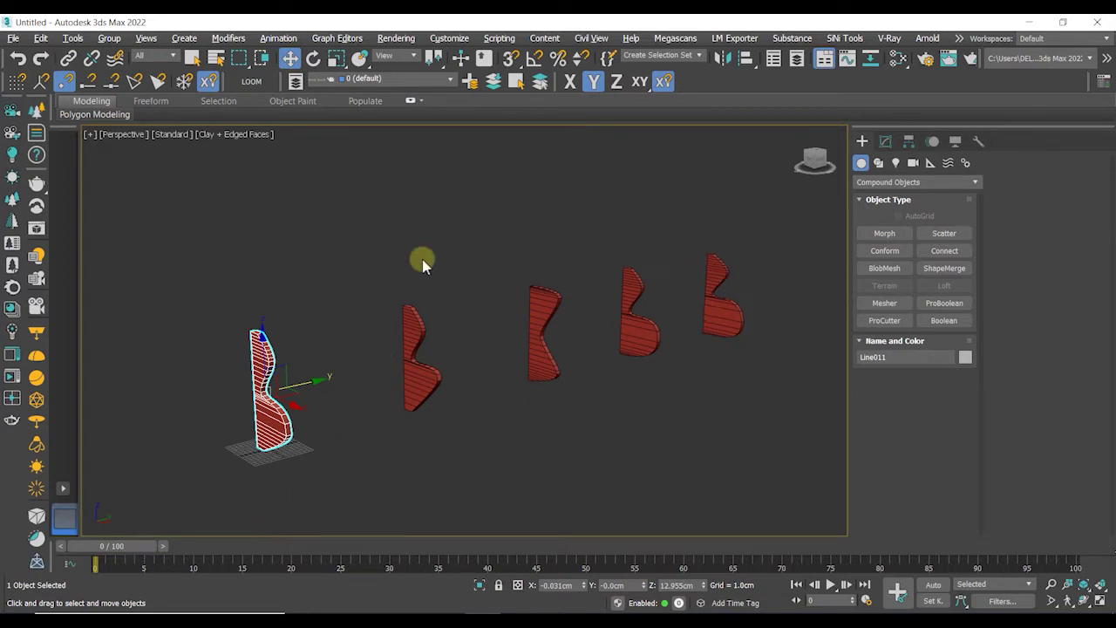
left_click(885, 142)
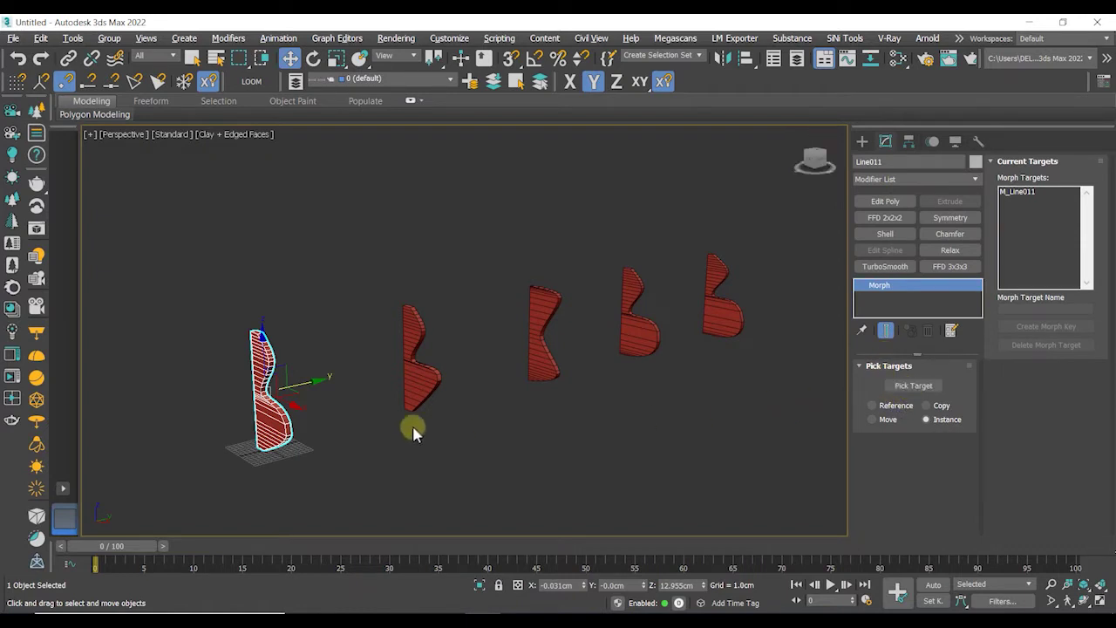
- Add the second rib as an instanced morph target at frame 25 and the third rib at frame 50
left_click_drag(107, 555, 311, 579)
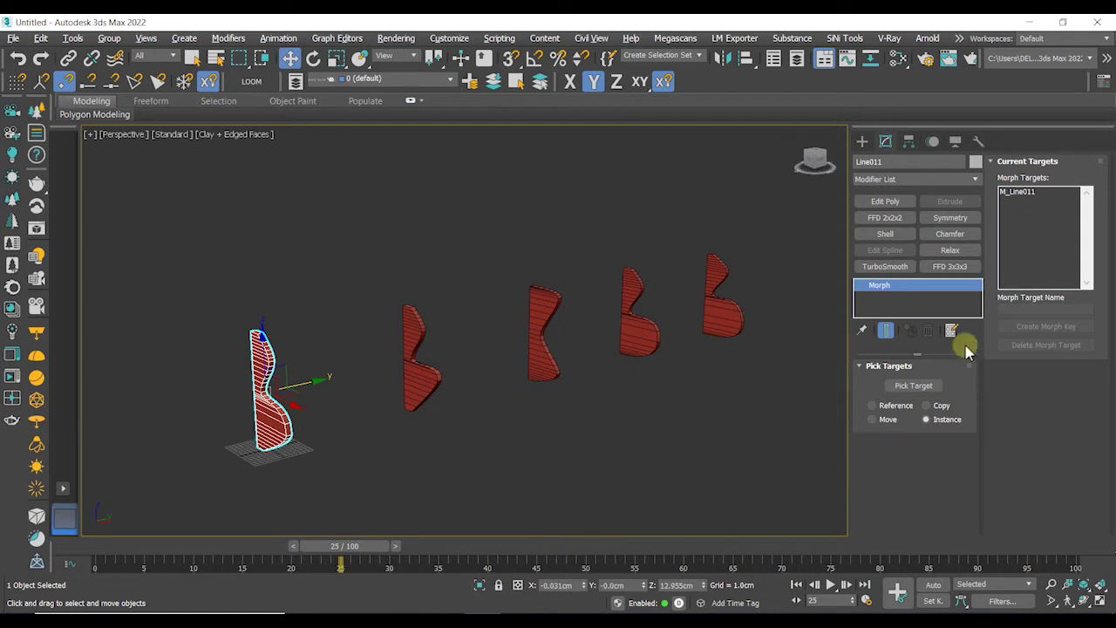
left_click(912, 385)
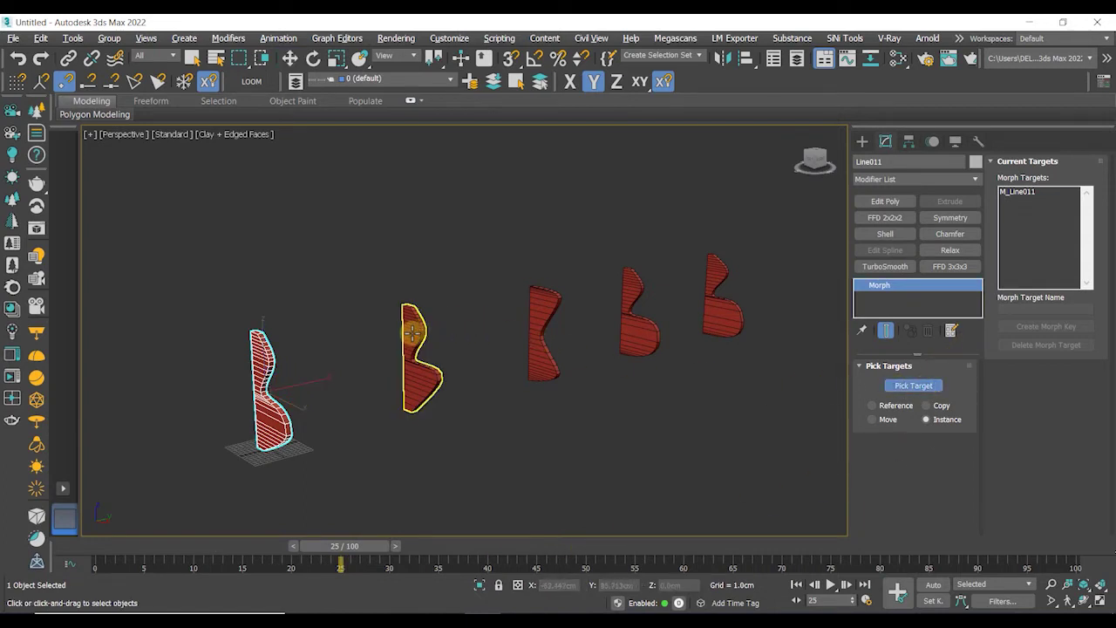
left_click(411, 332)
left_click_drag(364, 556, 608, 557)
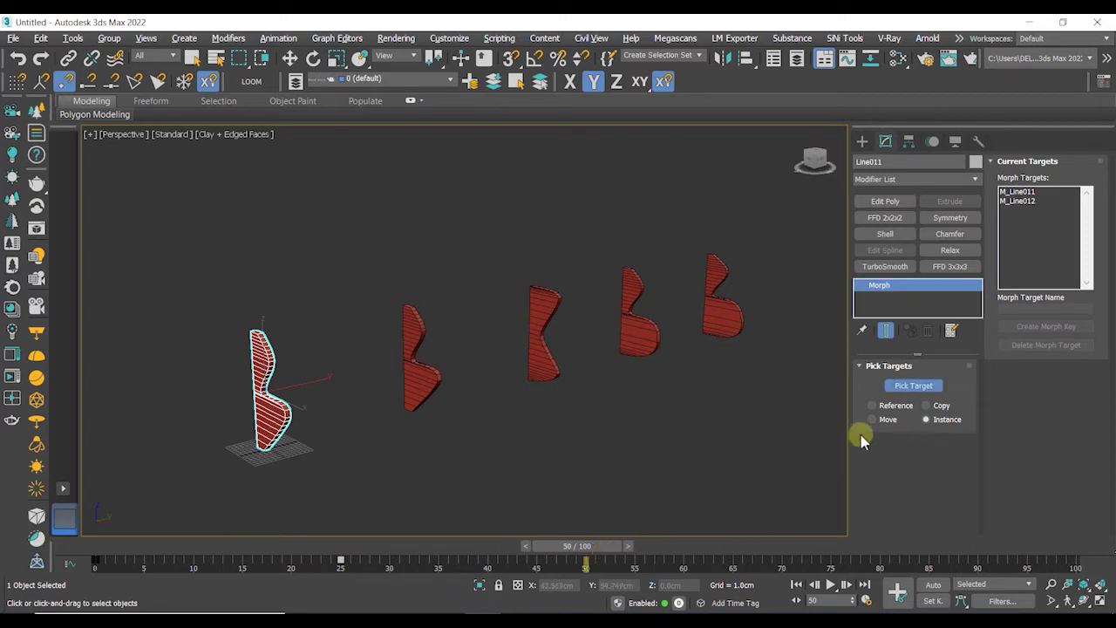
left_click(546, 307)
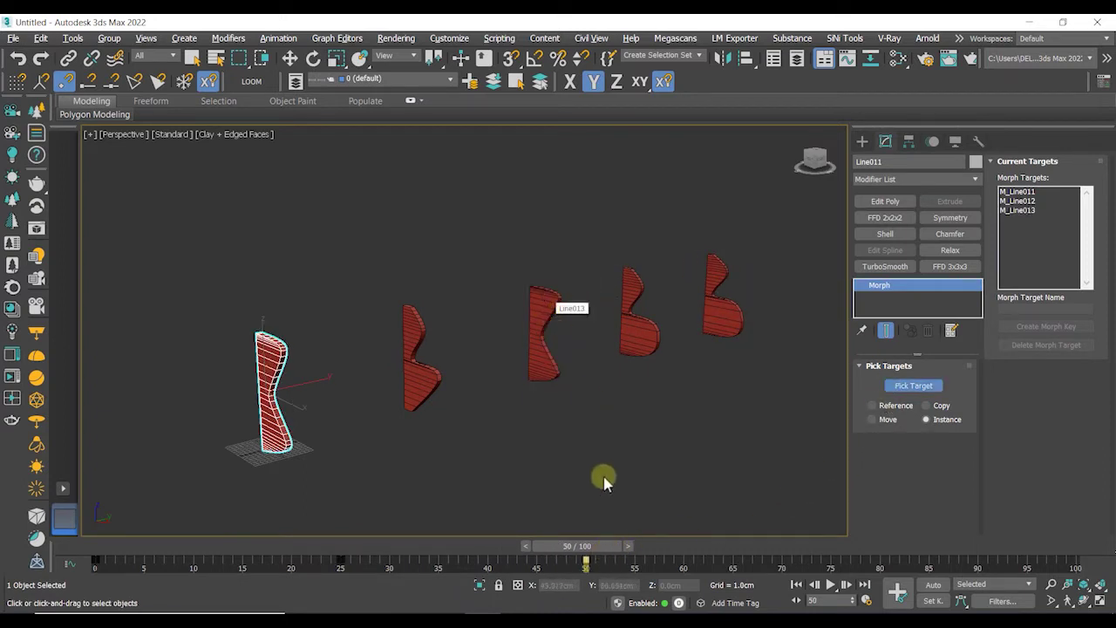
- Add the fourth rib as a morph target at frame 75 and the fifth at frame 100, finishing at frame 0
left_click_drag(587, 543, 828, 558)
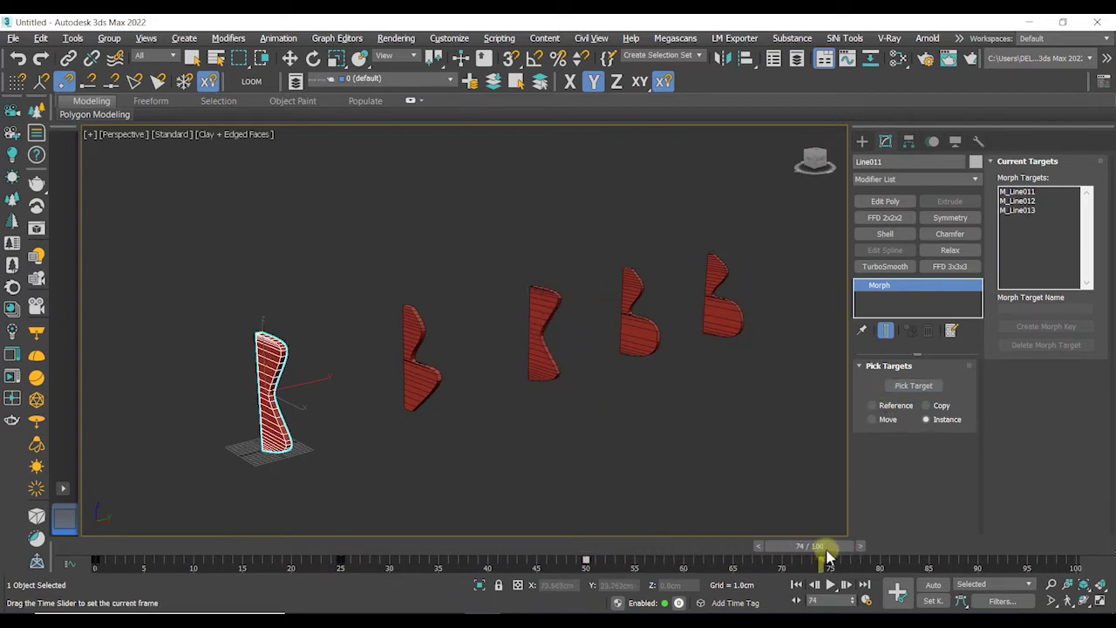
left_click(913, 385)
left_click(646, 329)
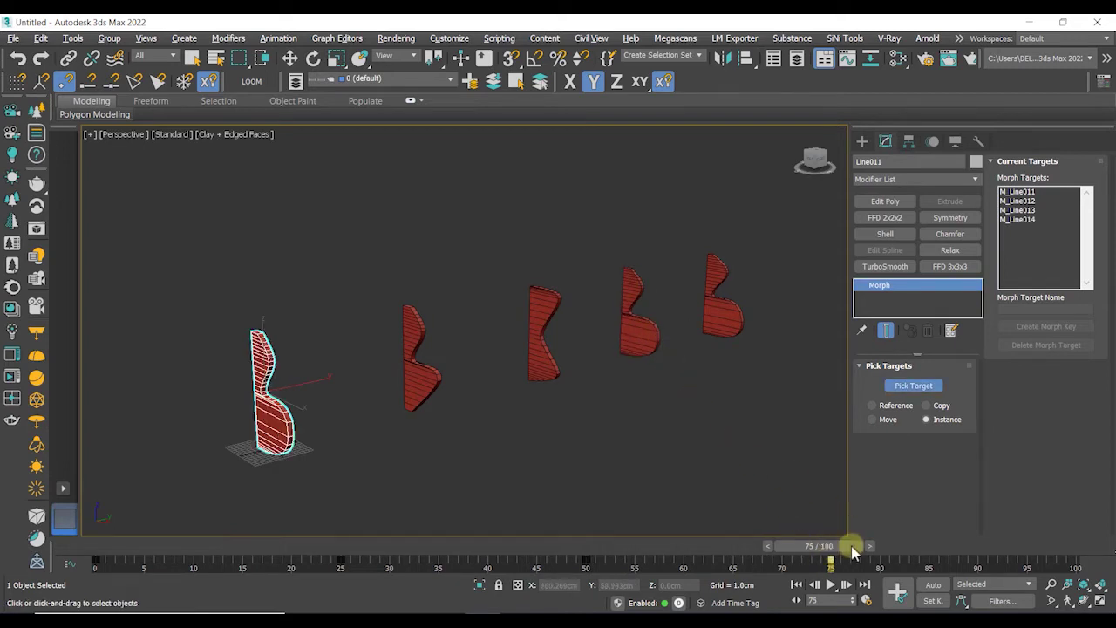
left_click_drag(830, 550, 82, 542)
left_click(726, 303)
key("w")
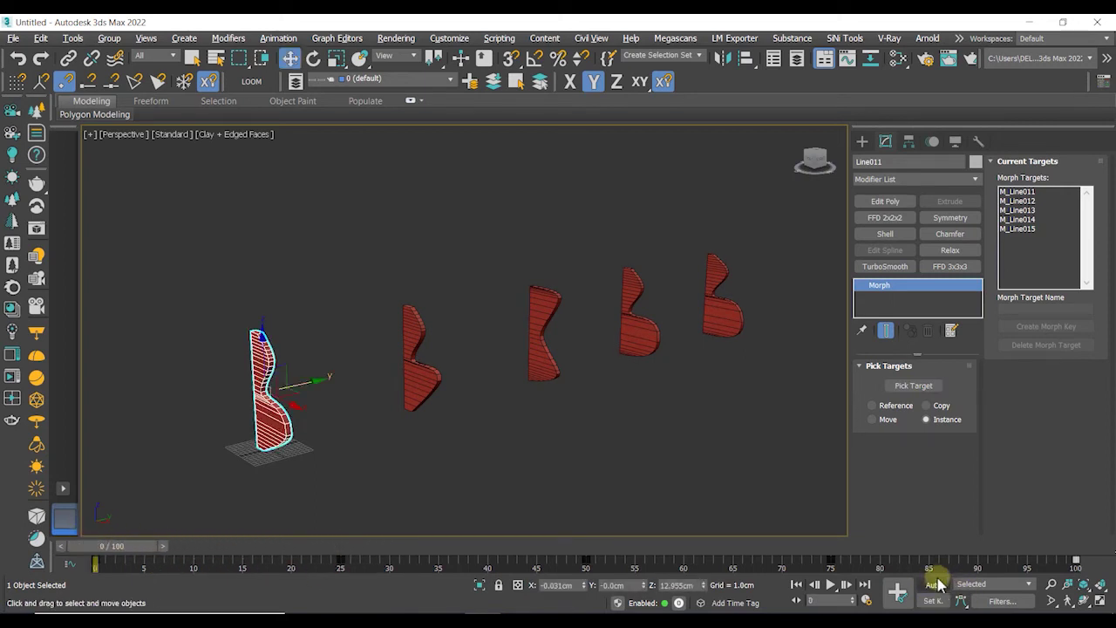
- Turn on Auto Key and, at frame 25, align the morph rib to the second rib in Y position, center to center
left_click(933, 584)
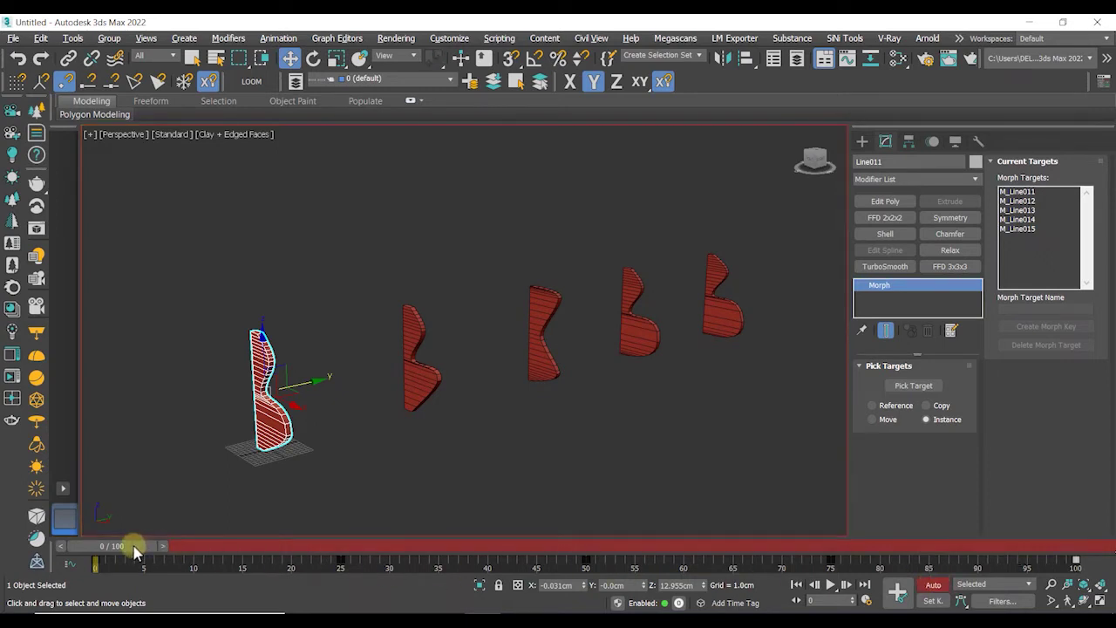
left_click_drag(136, 549, 367, 558)
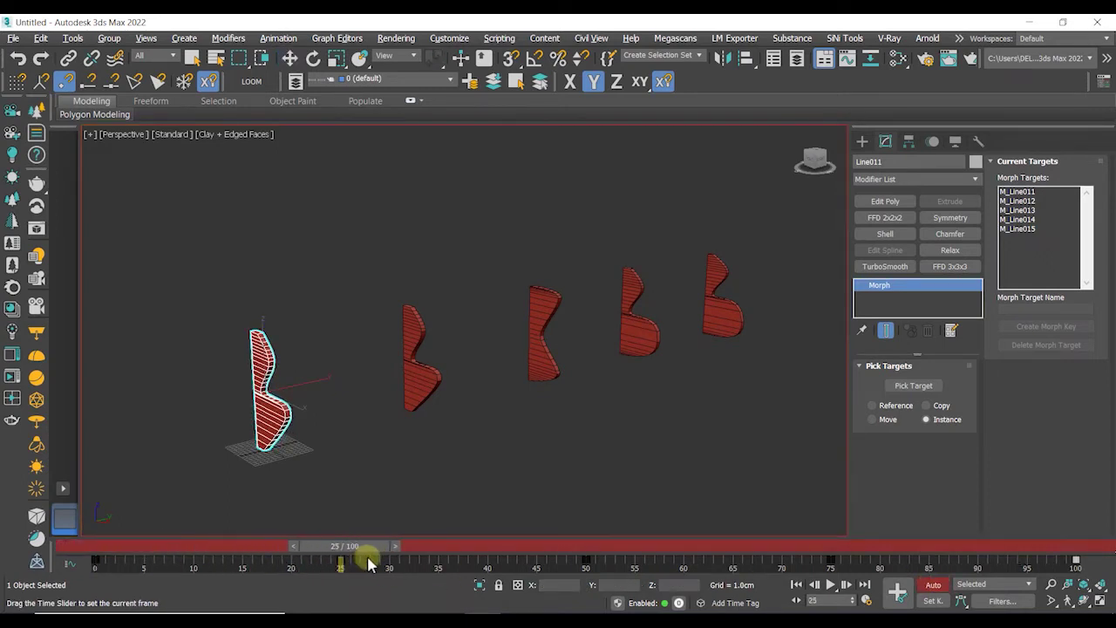
key("w")
left_click(745, 57)
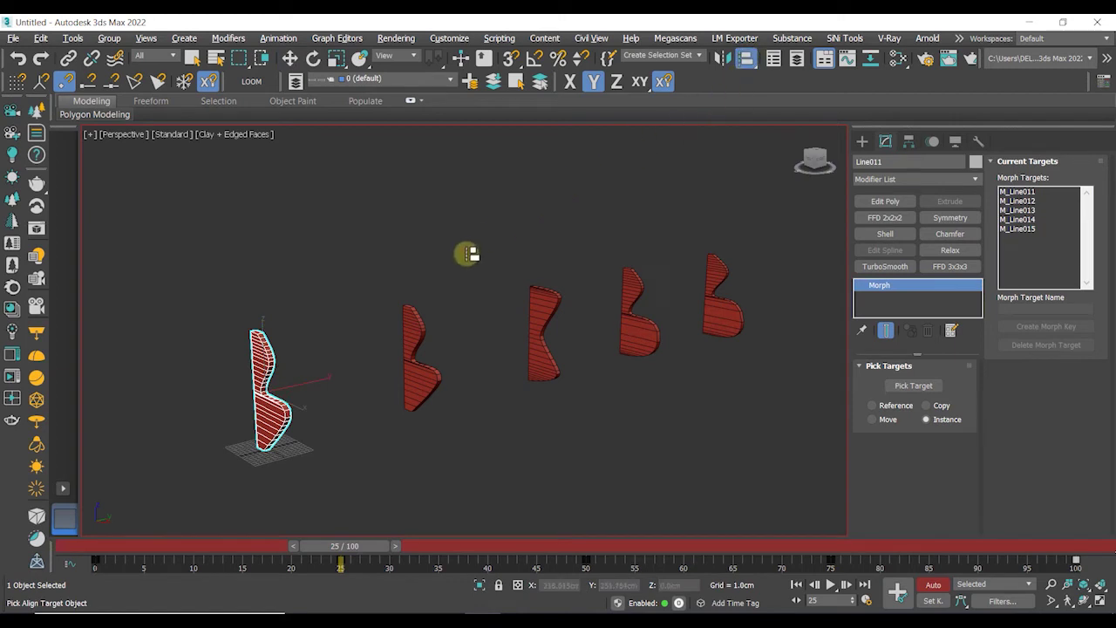
left_click(419, 348)
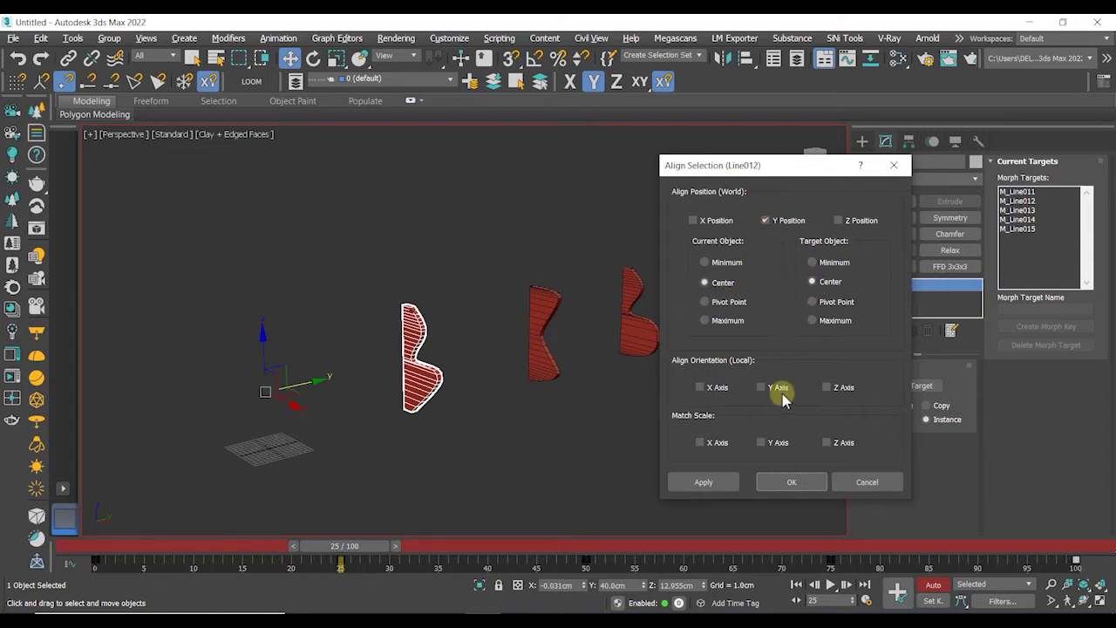
left_click(785, 482)
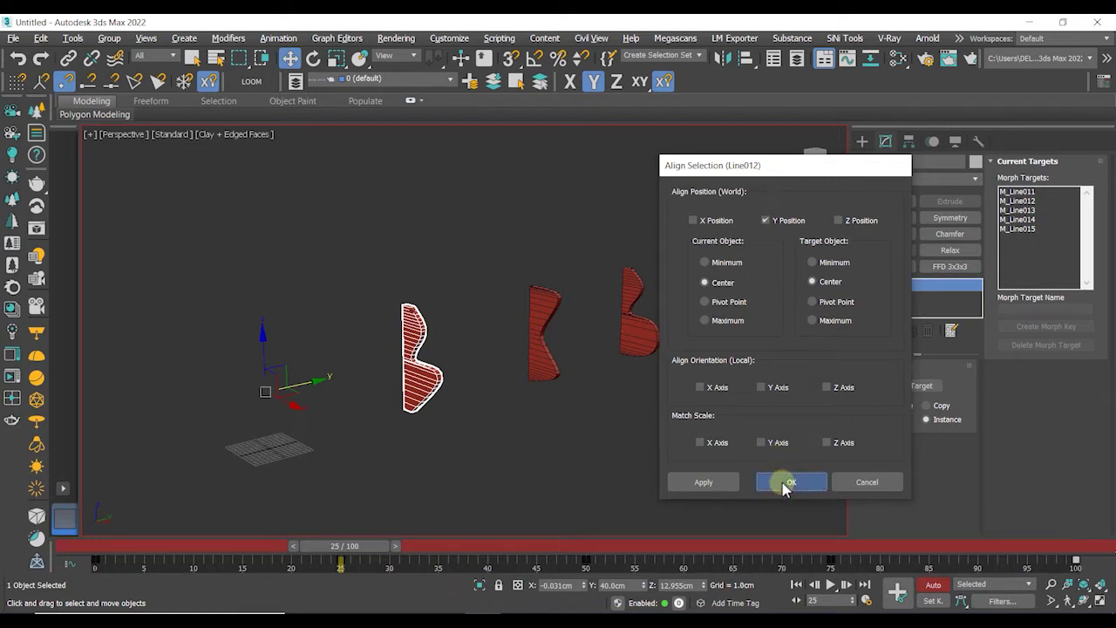
- At frame 50, align the morph rib to the third rib in Y position, center to center
left_click_drag(358, 553, 586, 551)
key("w")
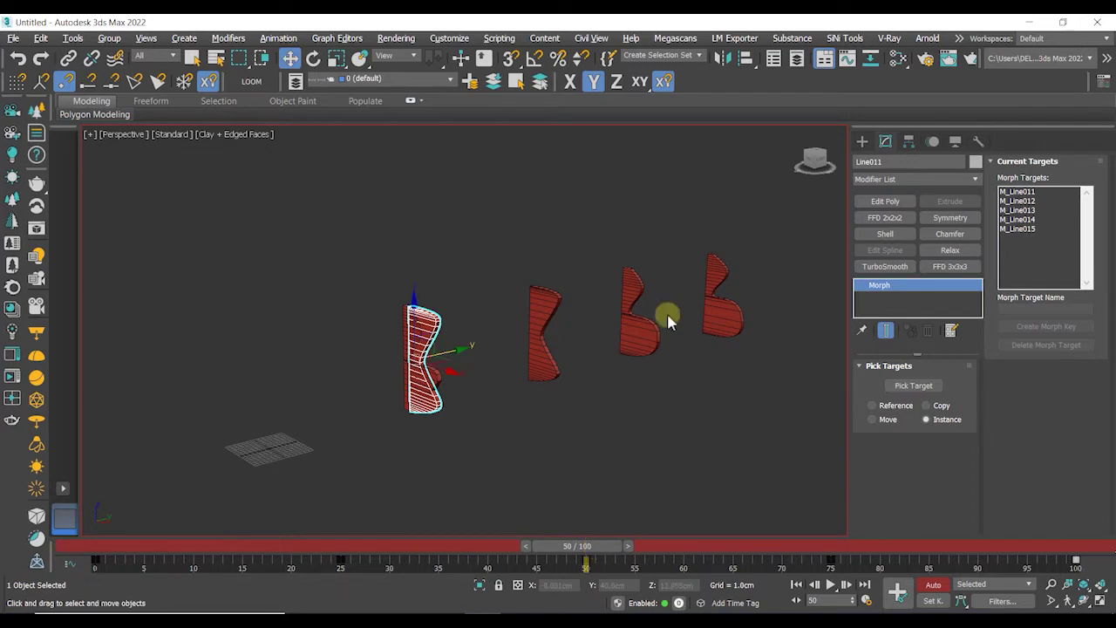
left_click(746, 60)
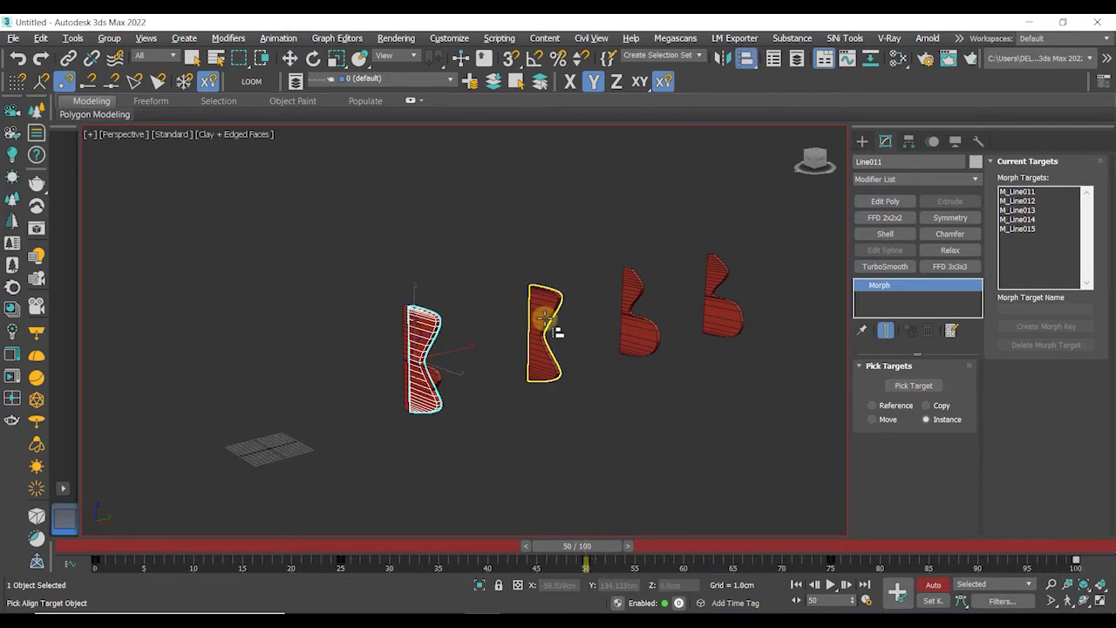
left_click(550, 326)
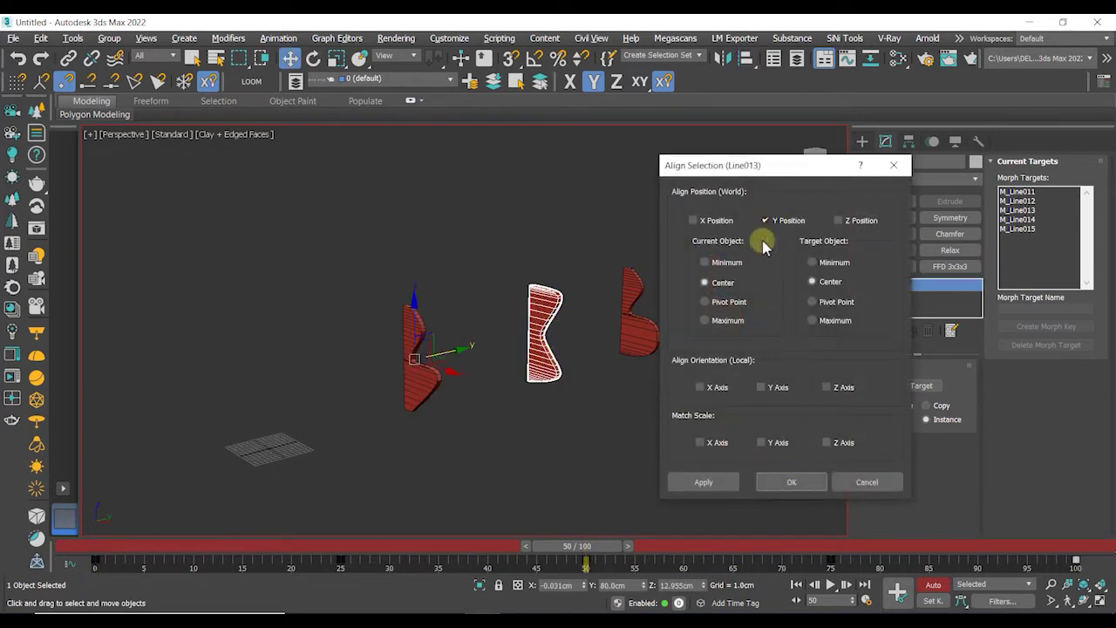
left_click(790, 481)
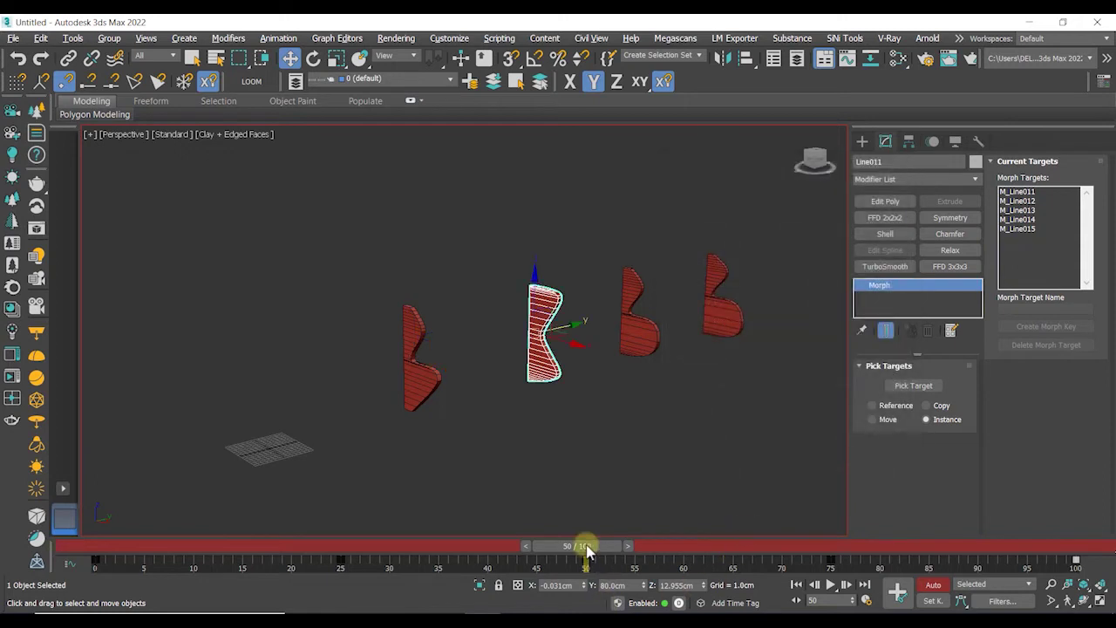
- At frame 75, align the morph rib to the fourth rib in Y position, center to center
left_click_drag(585, 550, 828, 547)
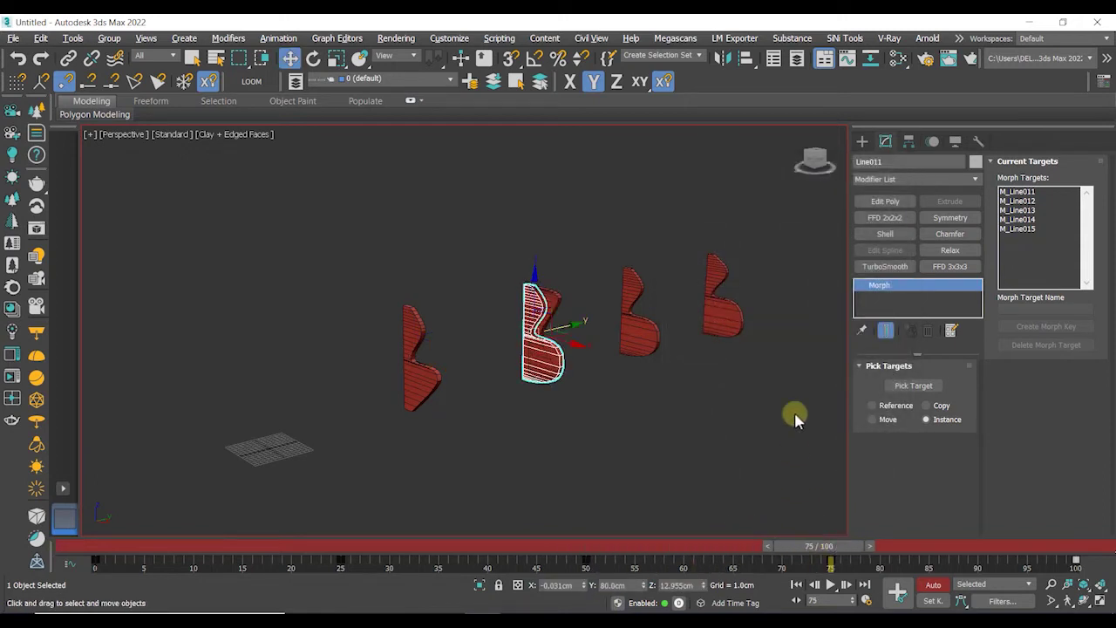
left_click(745, 58)
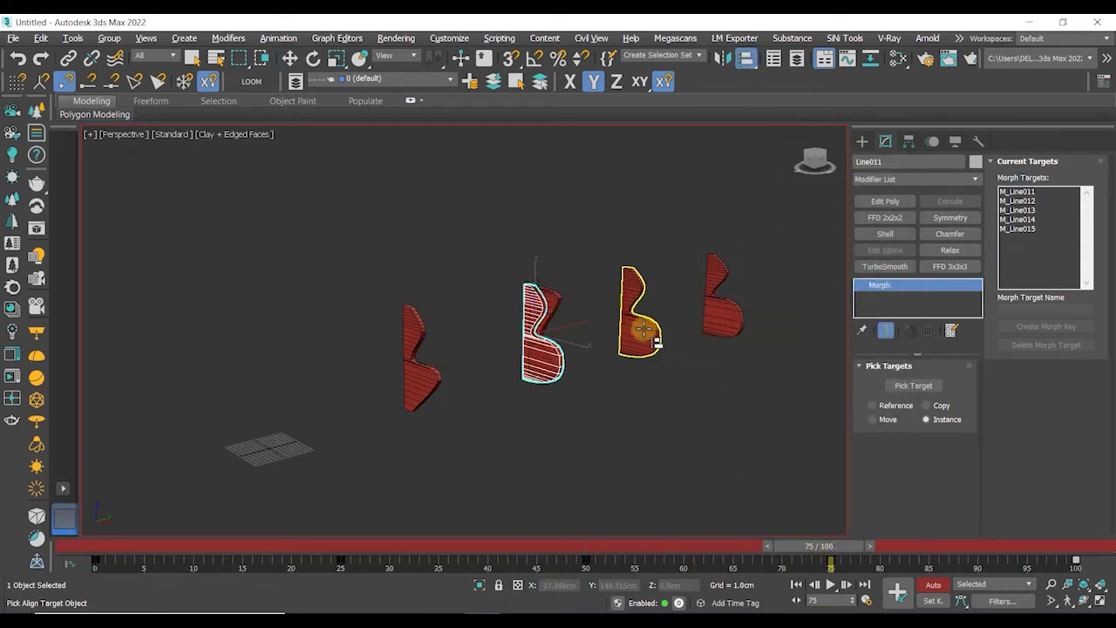
left_click(644, 330)
left_click(767, 480)
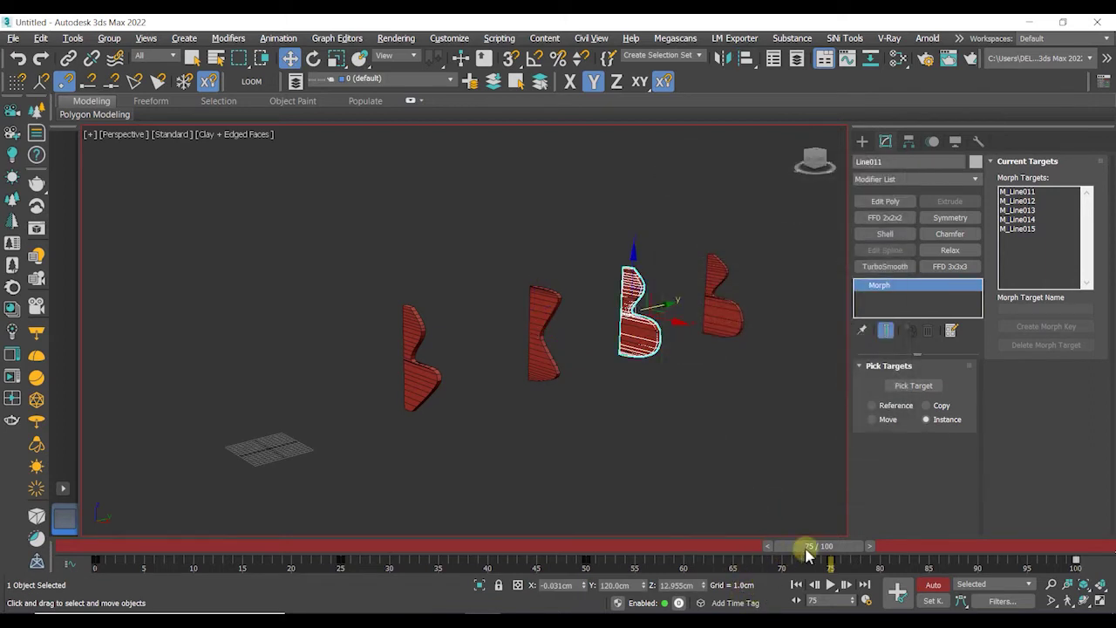
- At frame 100, align the morph rib to the fifth rib in Y position, center to center, and return to frame 0
left_click_drag(807, 555, 1089, 538)
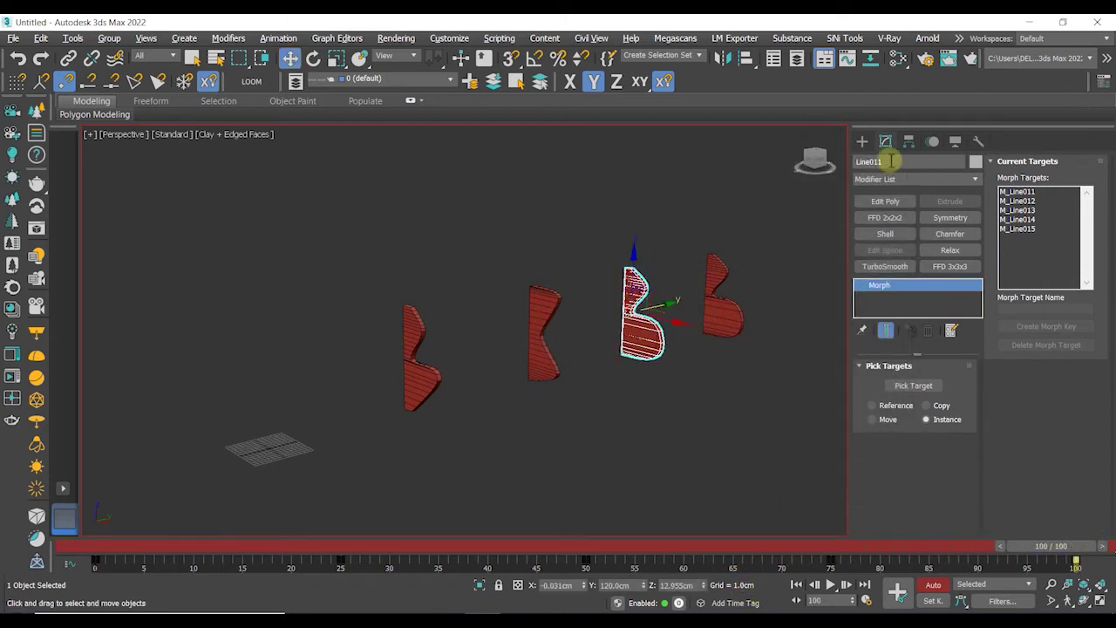
left_click(745, 58)
left_click(724, 296)
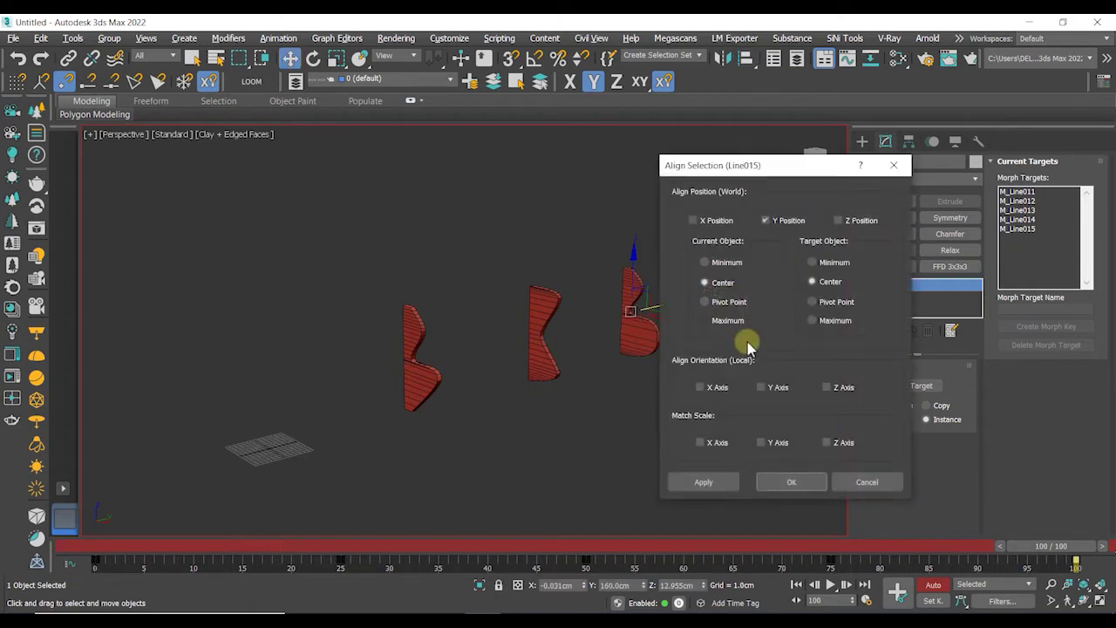
left_click(787, 488)
left_click(789, 485)
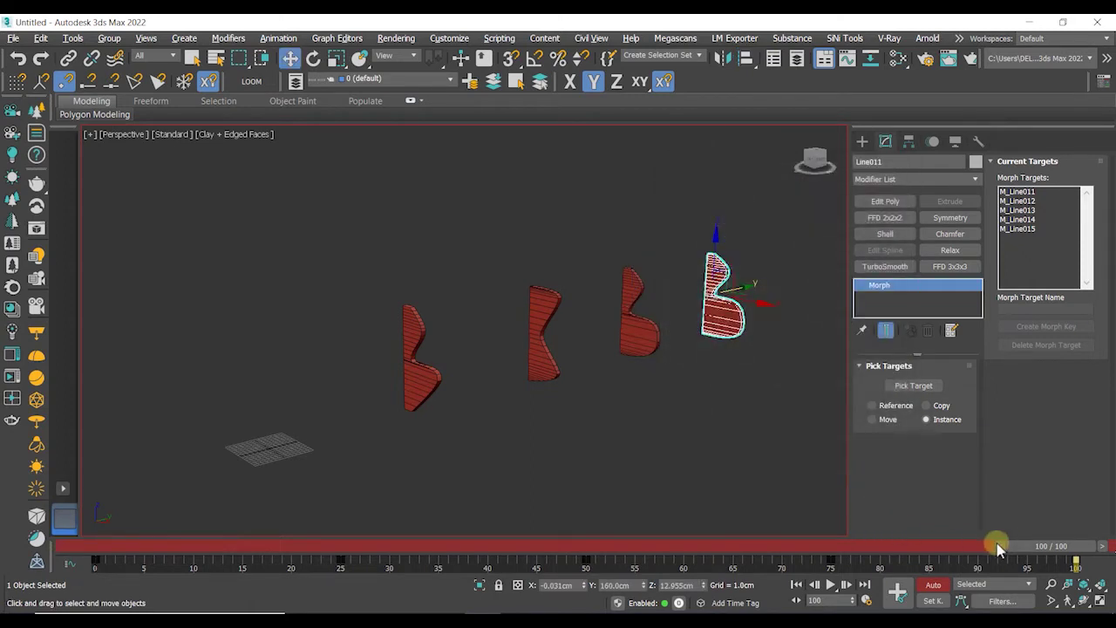
left_click_drag(1023, 546, 13, 421)
key("w")
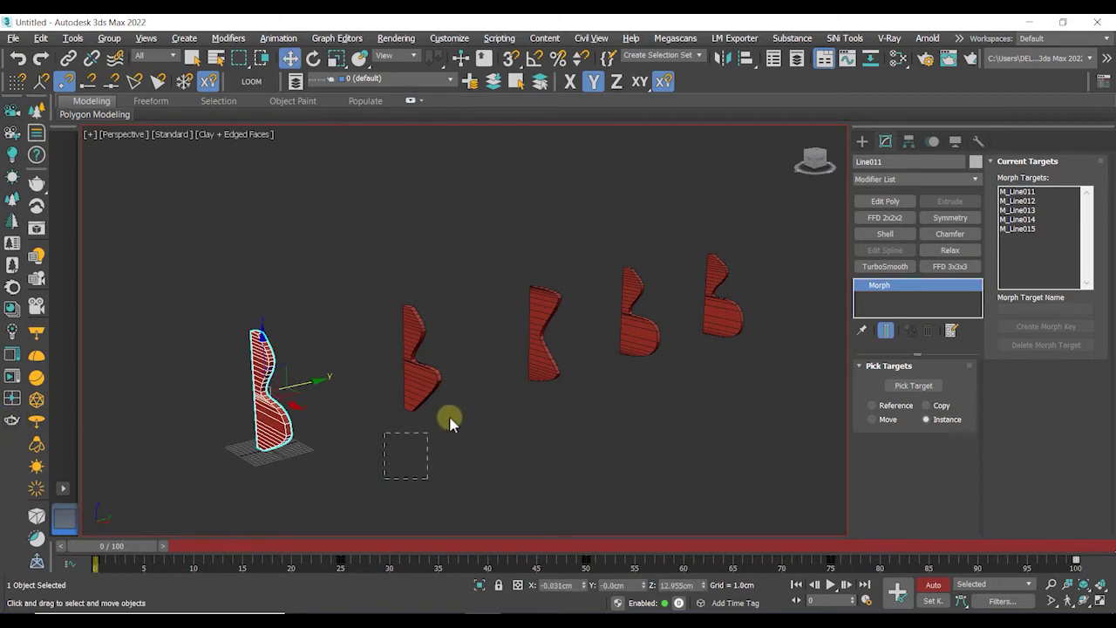
- Hide the four target ribs and turn off Auto Key, leaving the timeline at frame 0
left_click_drag(449, 415, 775, 247)
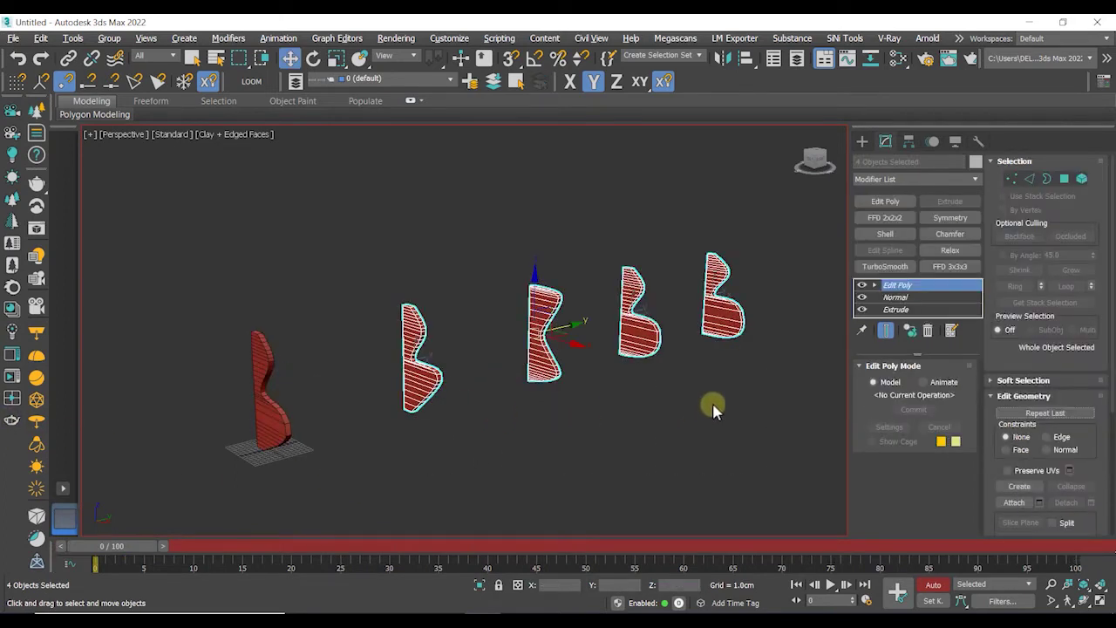
right_click(537, 298)
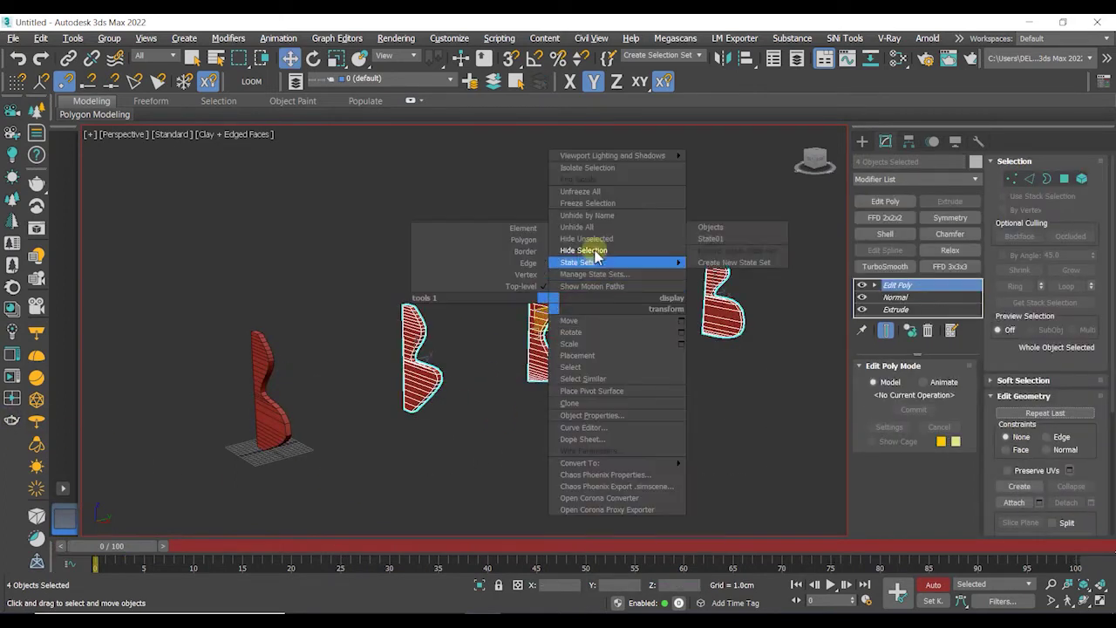
left_click(582, 266)
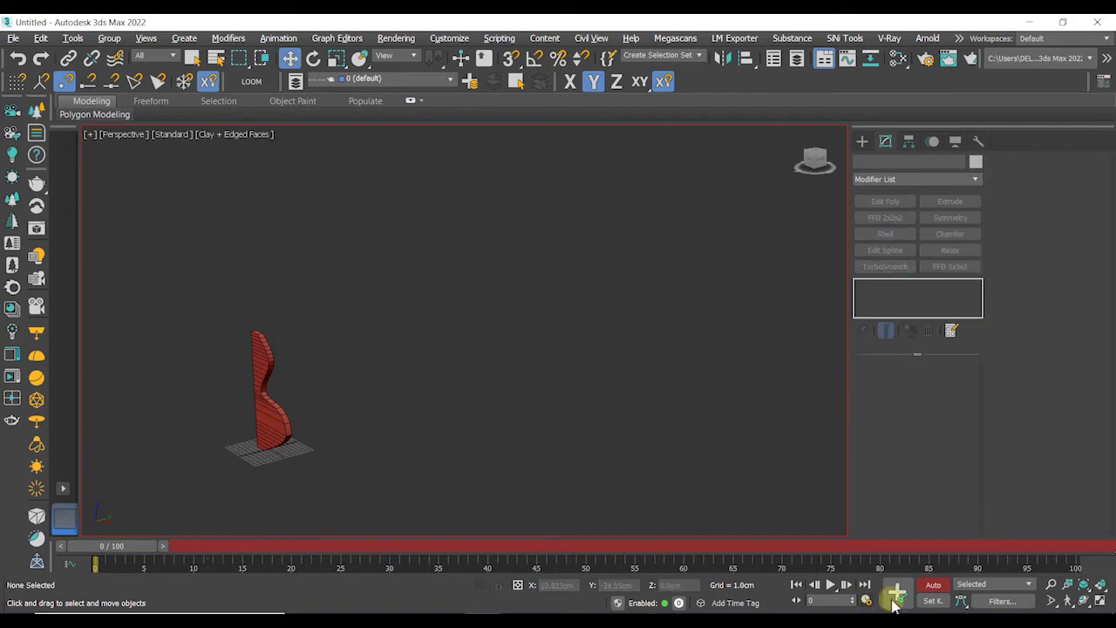
left_click(931, 585)
left_click_drag(113, 555, 3, 582)
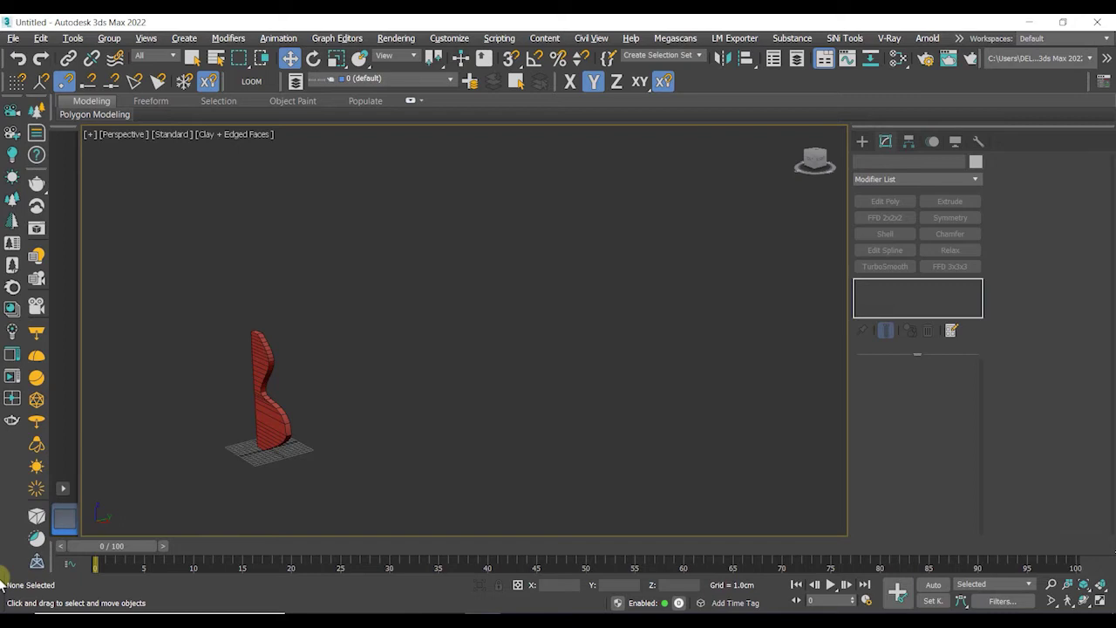
- Try a range snapshot of the morph rib from frame 0 to 100 with 45 mesh copies, and undo it
left_click(257, 387)
left_click(74, 38)
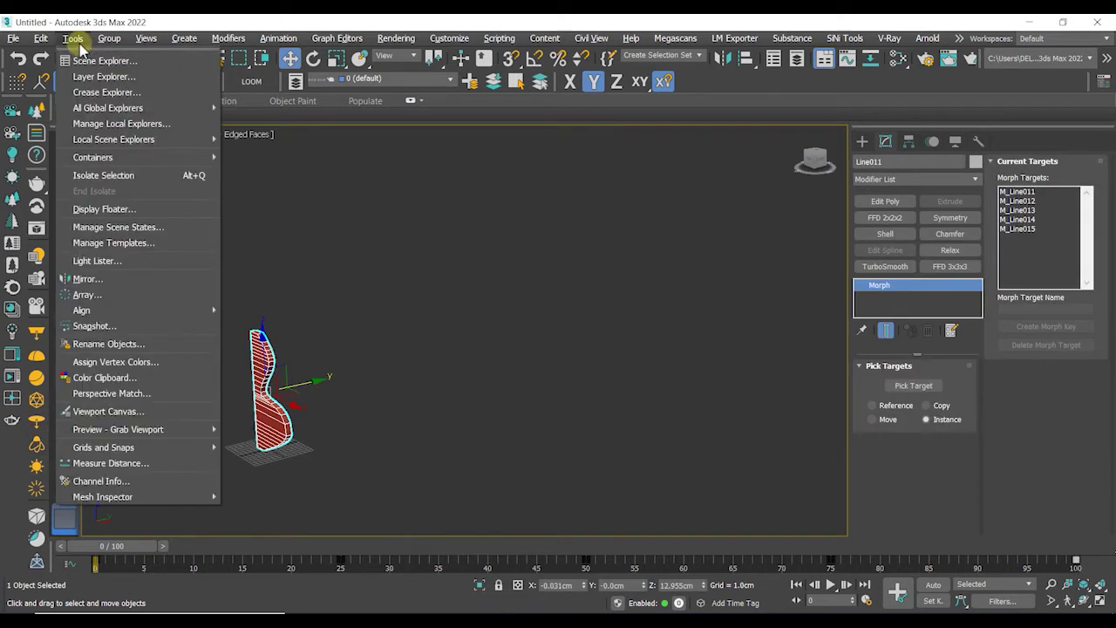
left_click(116, 325)
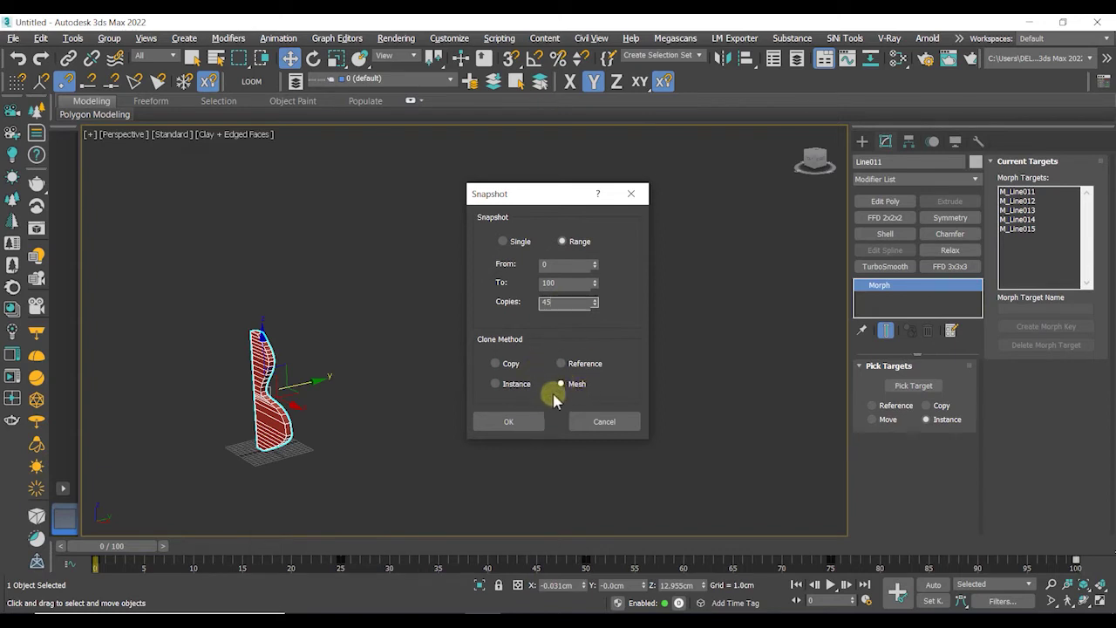
left_click(531, 422)
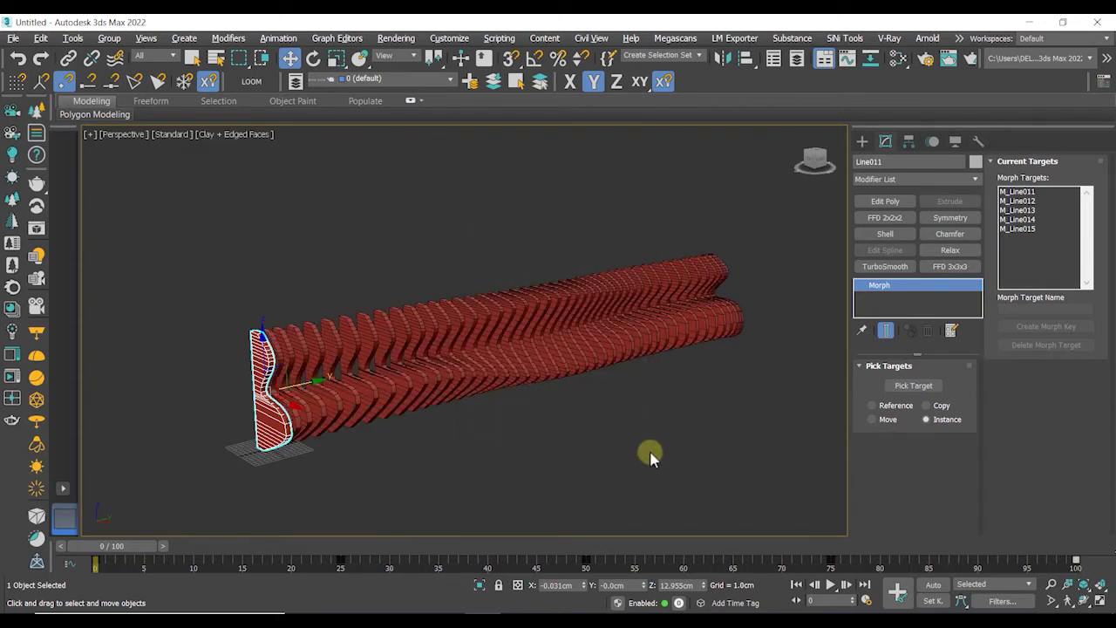
middle_click_drag(649, 452, 614, 452, "alt")
middle_click_drag(705, 471, 564, 450)
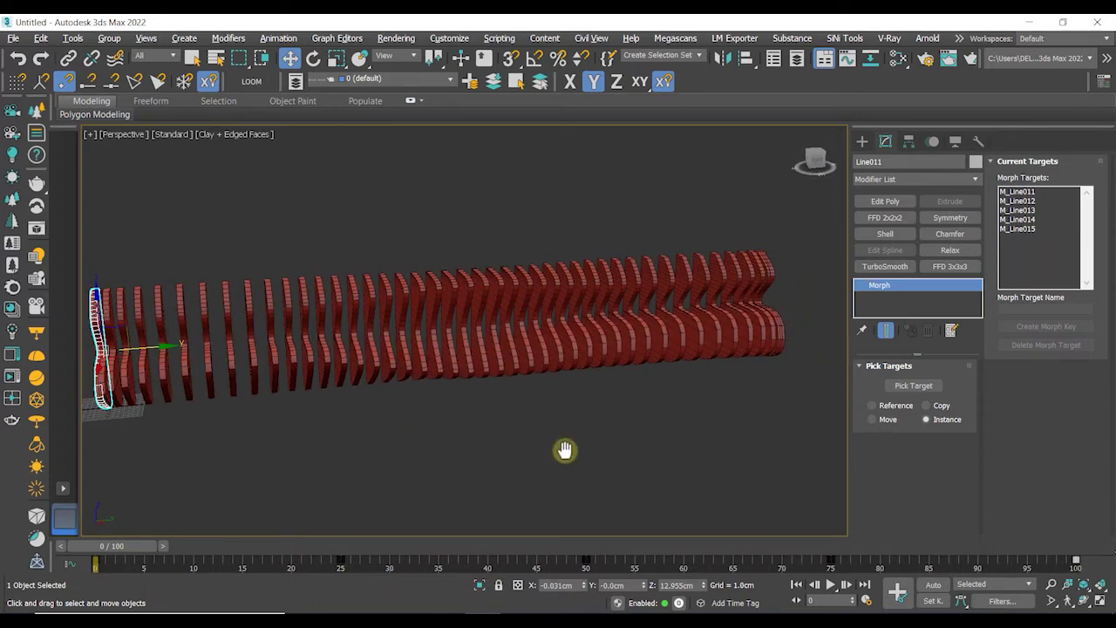
key("ctrl+z")
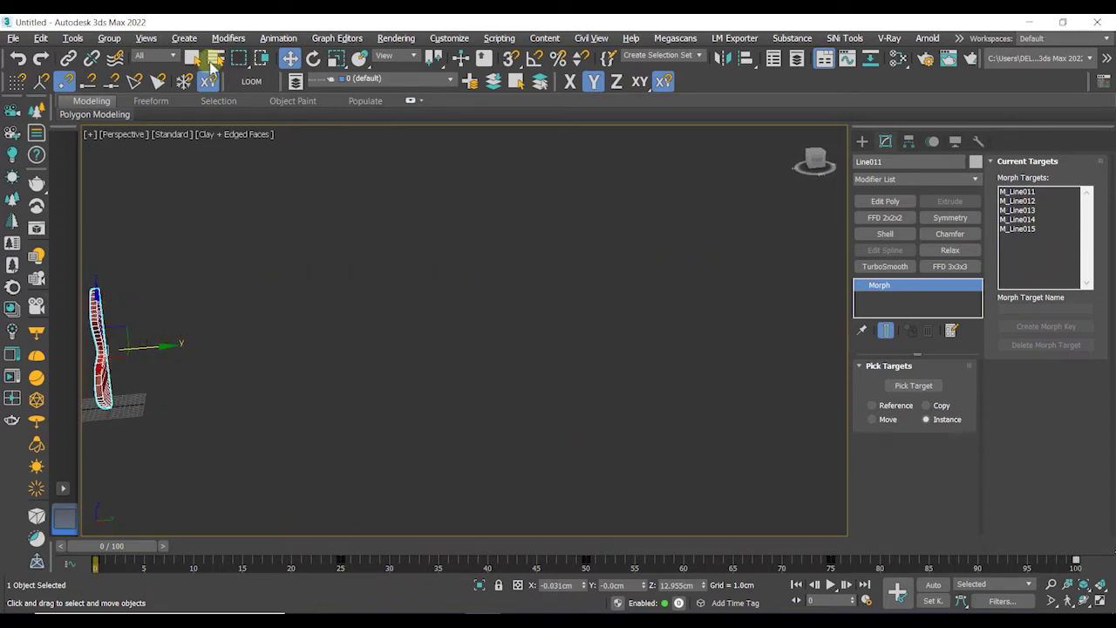
- Take a range snapshot of the morph rib from frame 0 to 100 with 55 copies, using the Mesh clone method
left_click(73, 38)
left_click(96, 324)
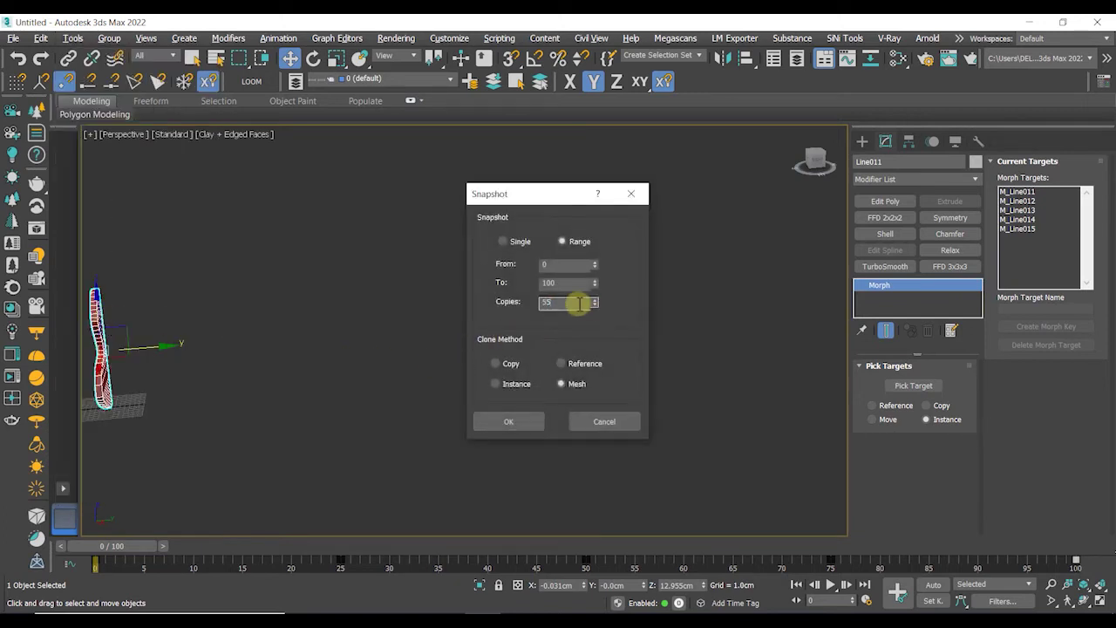
left_click(509, 421)
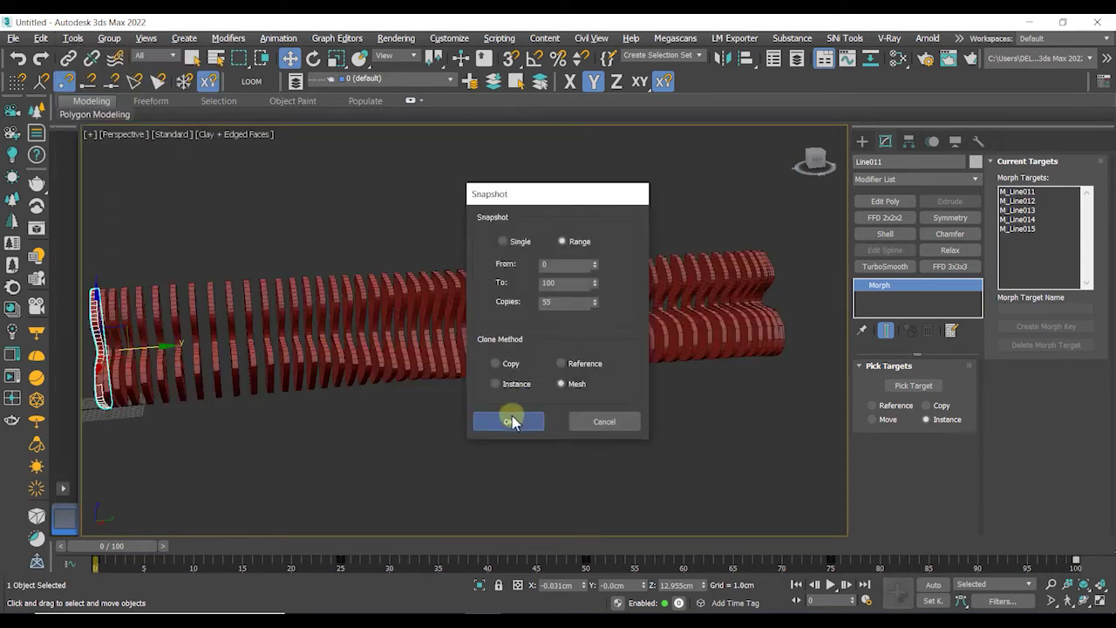
middle_click_drag(660, 444, 668, 433, "alt")
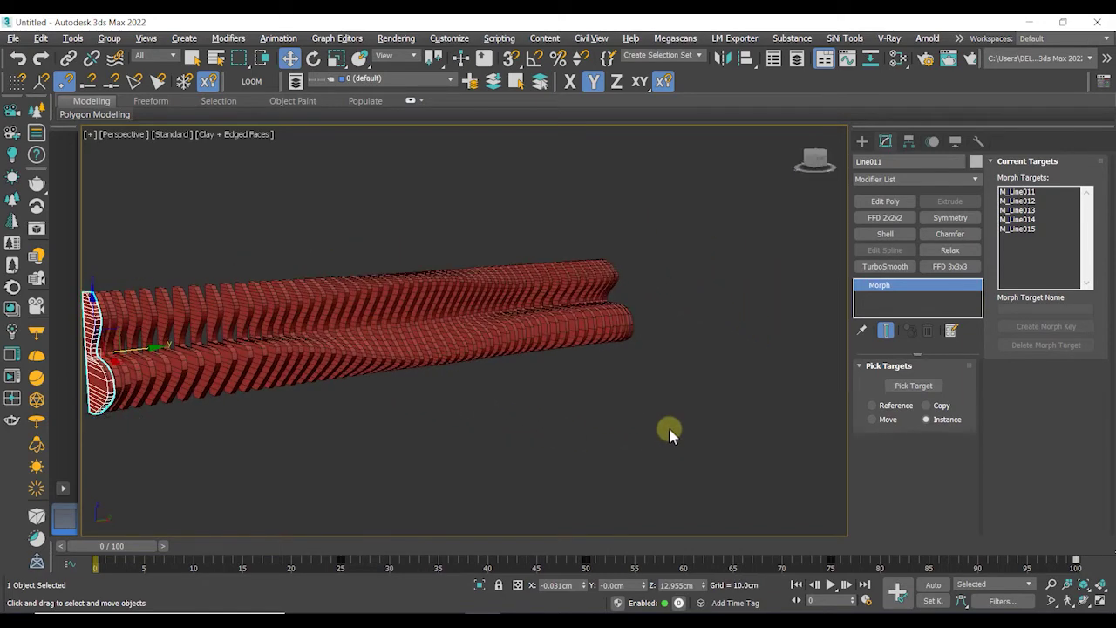
middle_click_drag(594, 429, 360, 416)
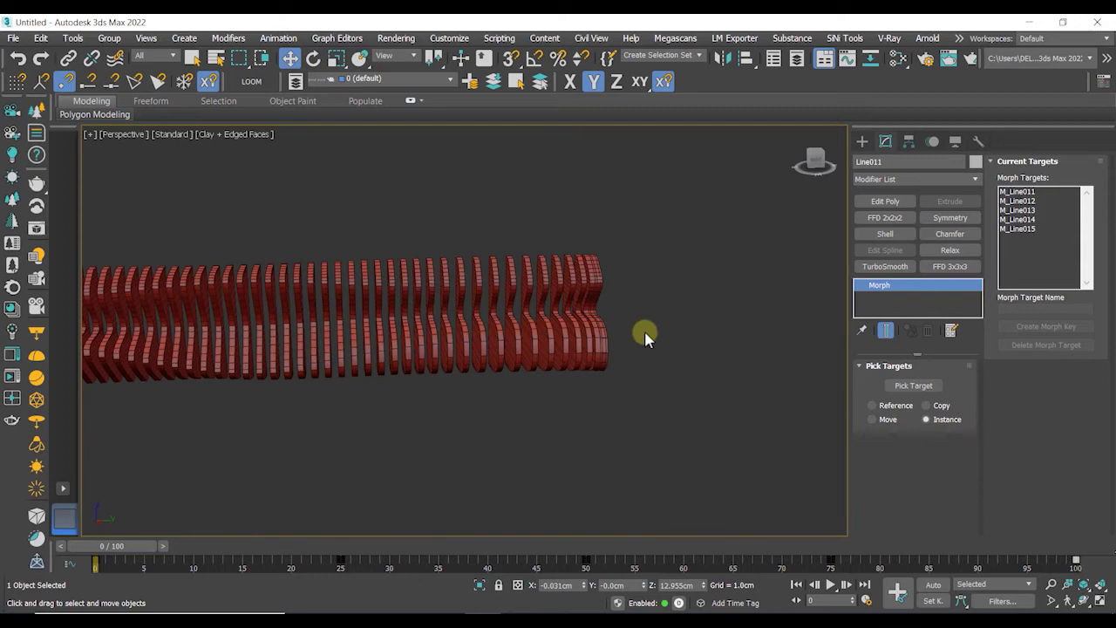
- Delete the surplus, closely packed ribs at the panel's far end
left_click(598, 272)
left_click(608, 276)
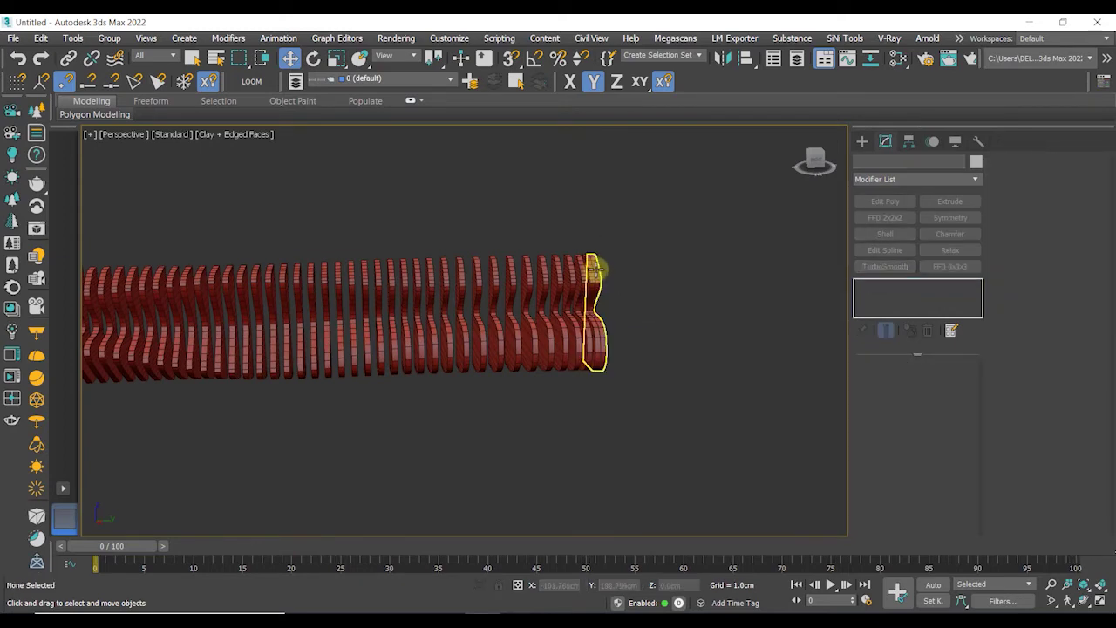
left_click(592, 273)
key("Delete")
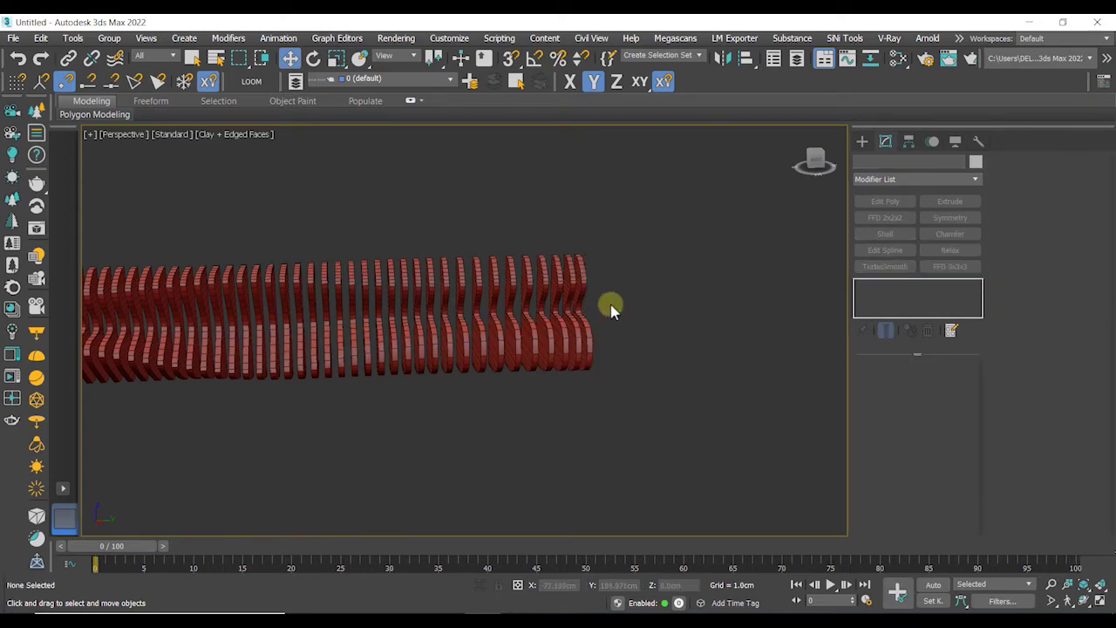
- Delete the three surplus ribs crowded together at the panel's starting end
middle_click_drag(495, 406, 182, 369, "alt")
scroll(235, 356, "up", 5)
left_click(261, 343)
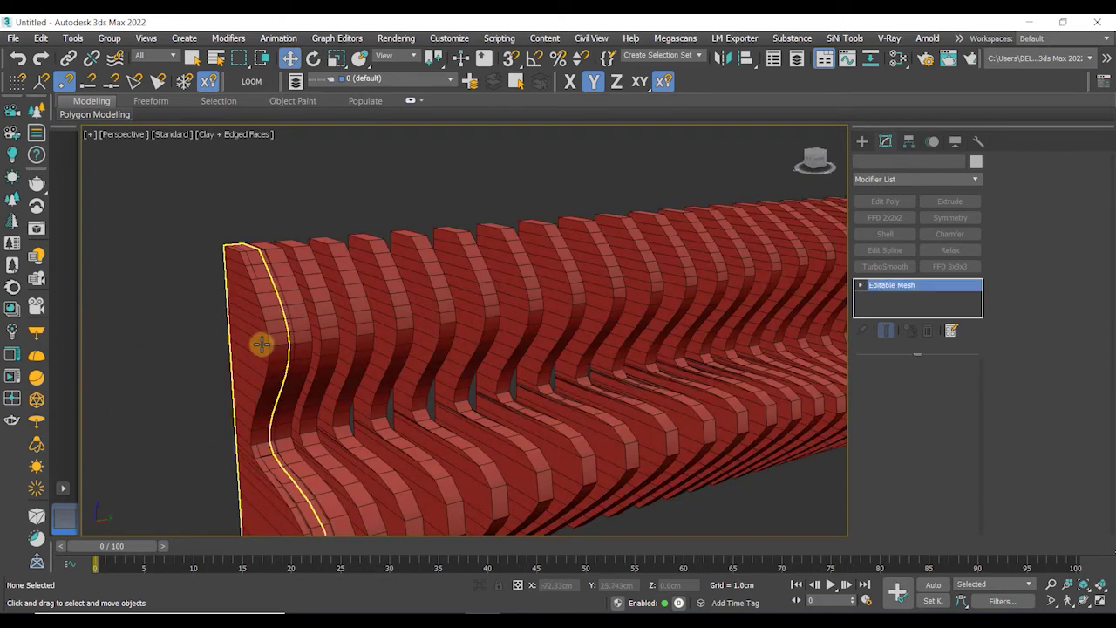
key("Delete")
left_click(261, 343)
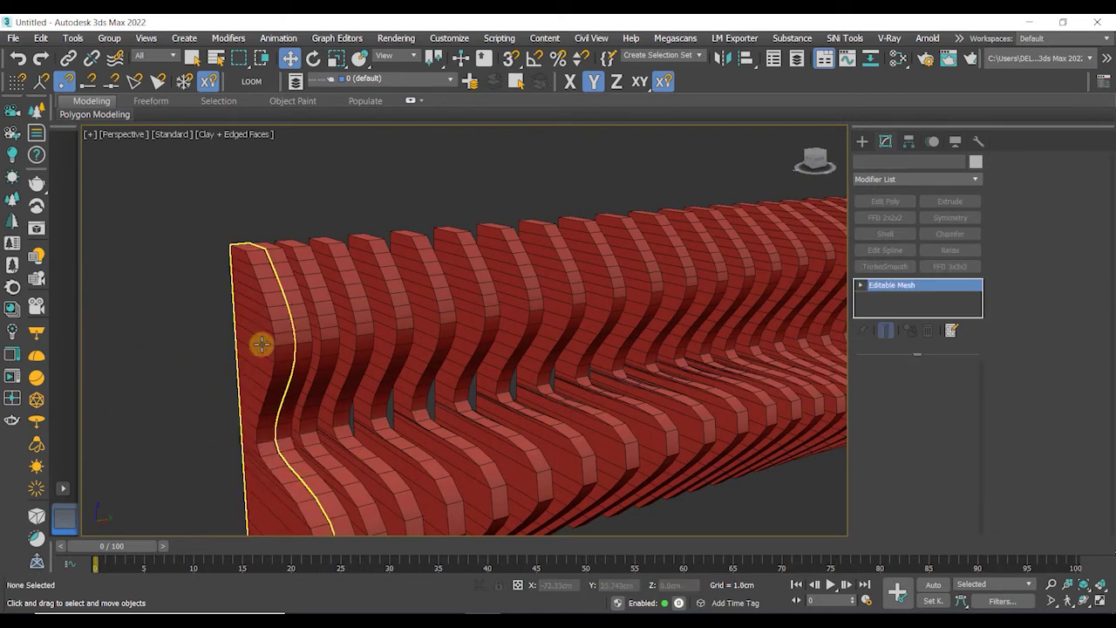
key("Delete")
left_click(261, 344)
key("Delete")
scroll(261, 343, "down", 8)
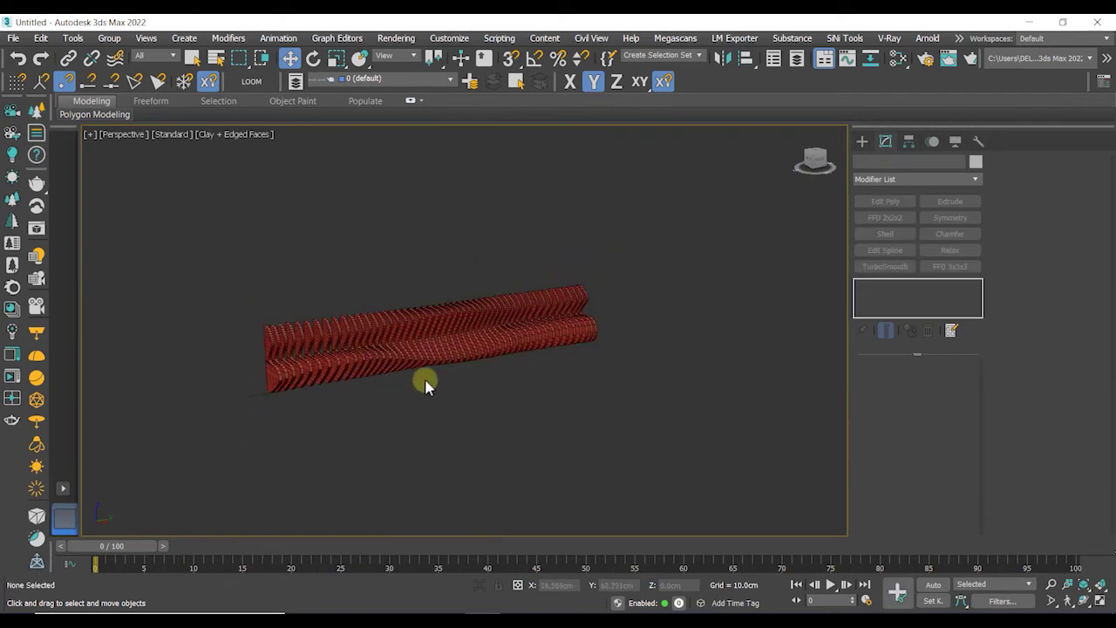
- Select all the remaining ribs and apply an FFD 3x3x3 modifier to them
middle_click_drag(421, 410, 478, 391, "alt")
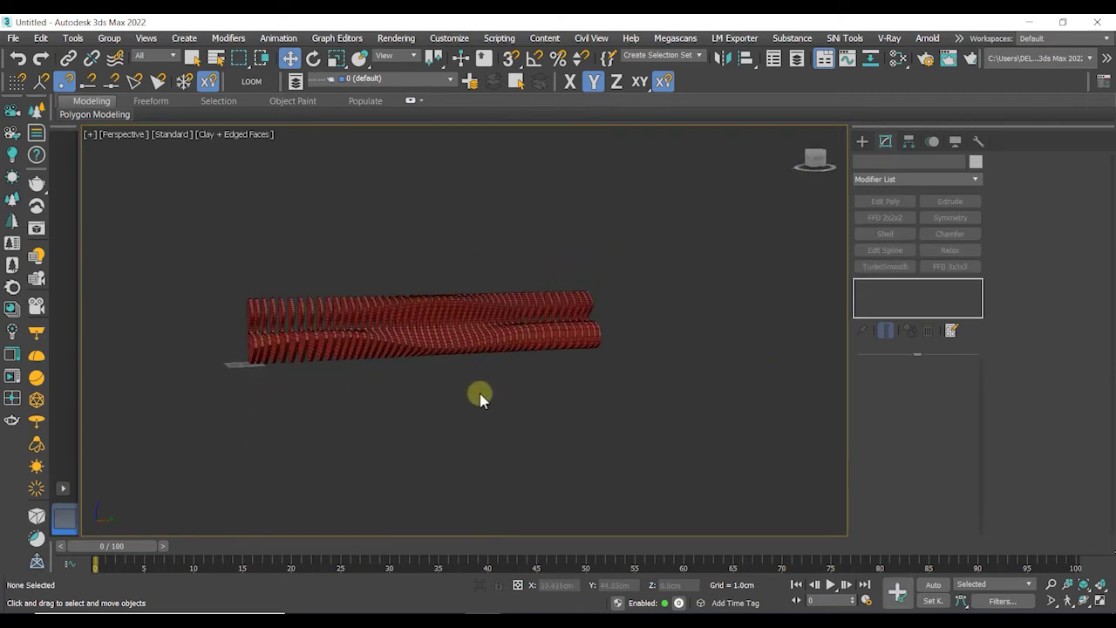
left_click_drag(735, 511, 178, 261)
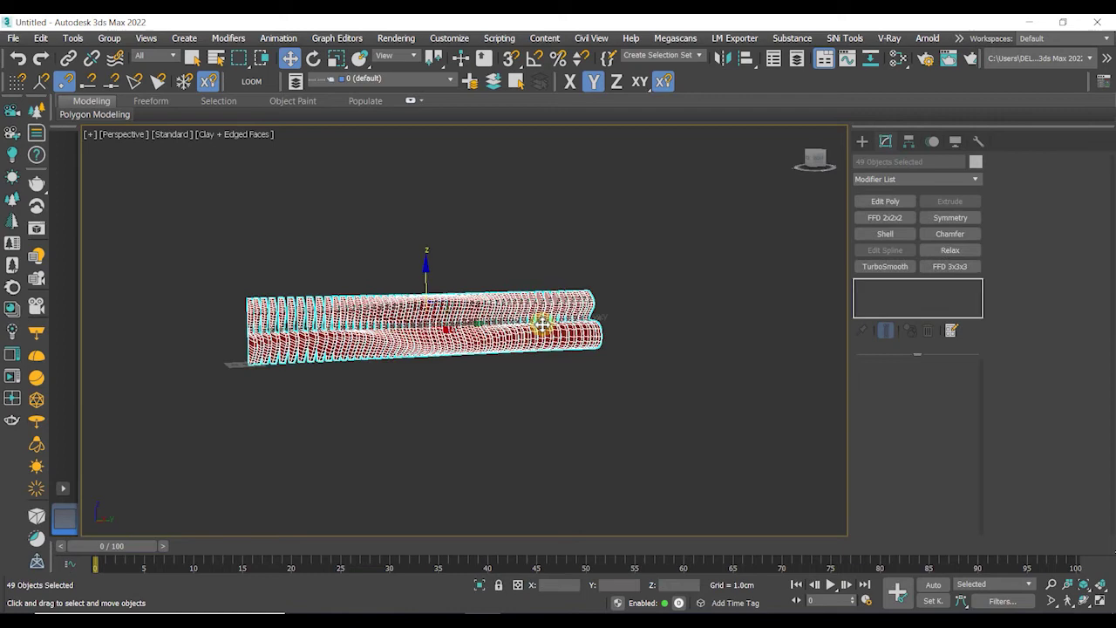
left_click(875, 186)
scroll(875, 186, "down", 1)
key("f")
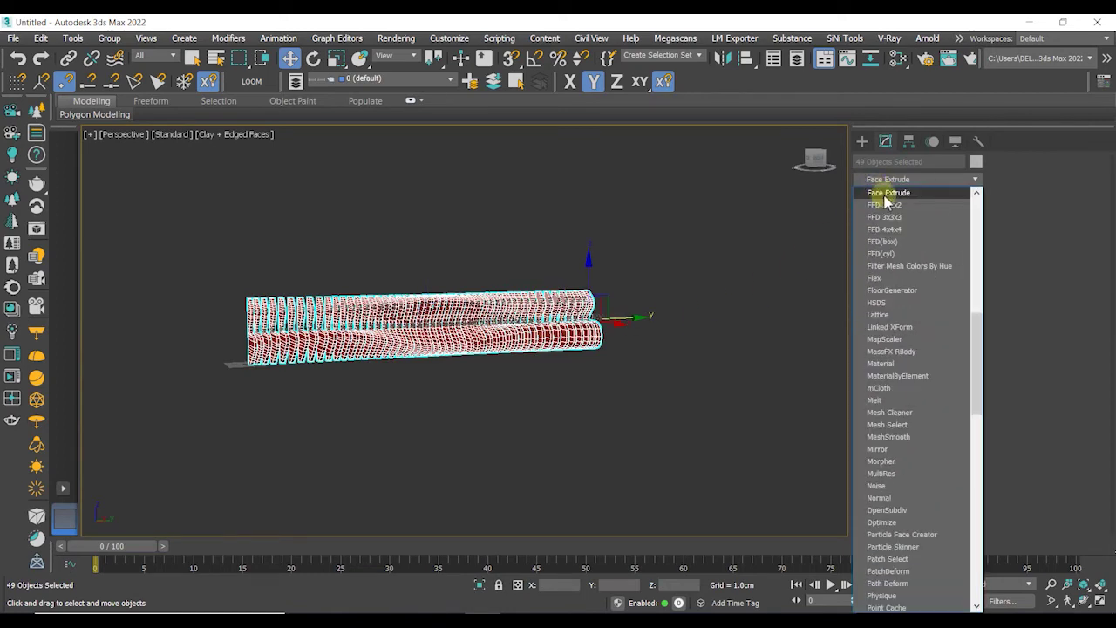
left_click(886, 216)
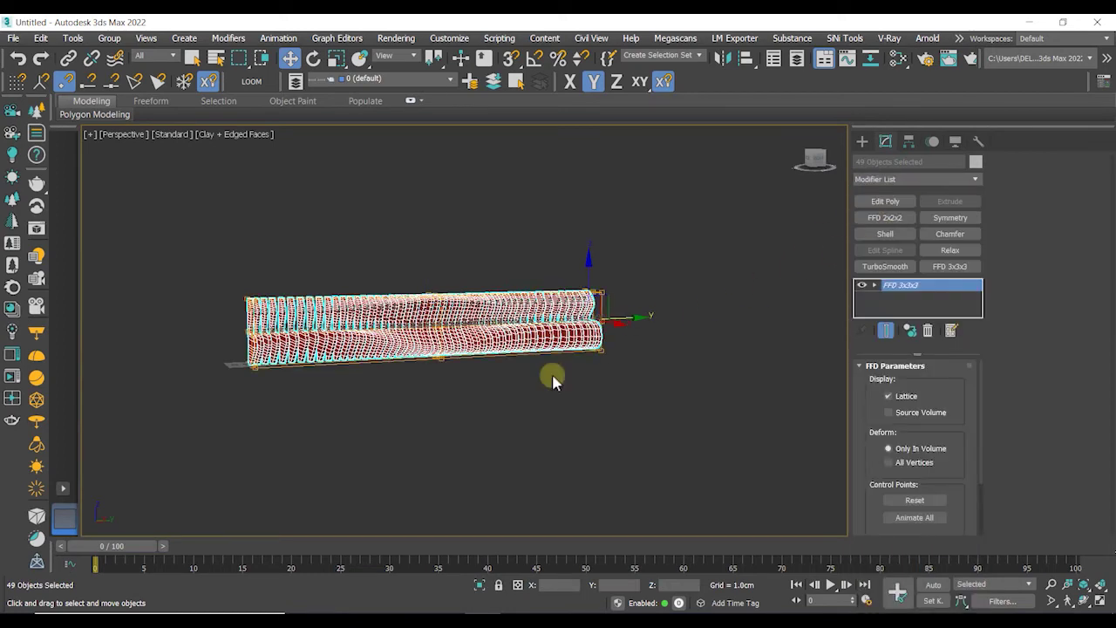
- Edit the FFD control points and lower the bottom points at the panel's far end along Z
middle_click_drag(508, 404, 551, 392, "alt")
left_click(874, 285)
left_click(907, 297)
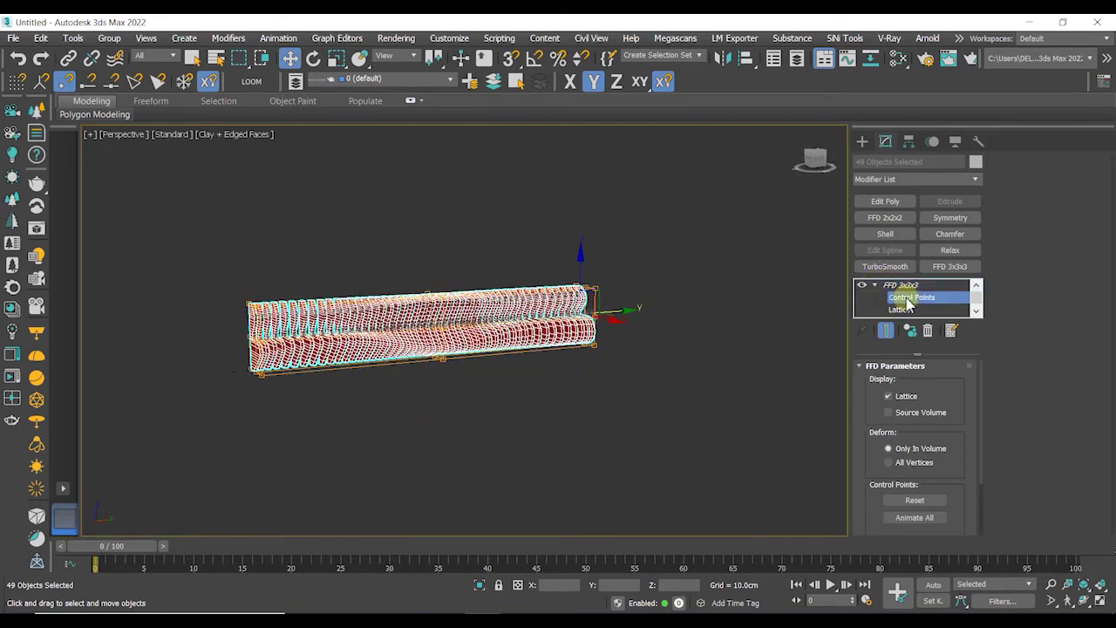
scroll(630, 372, "up", 2)
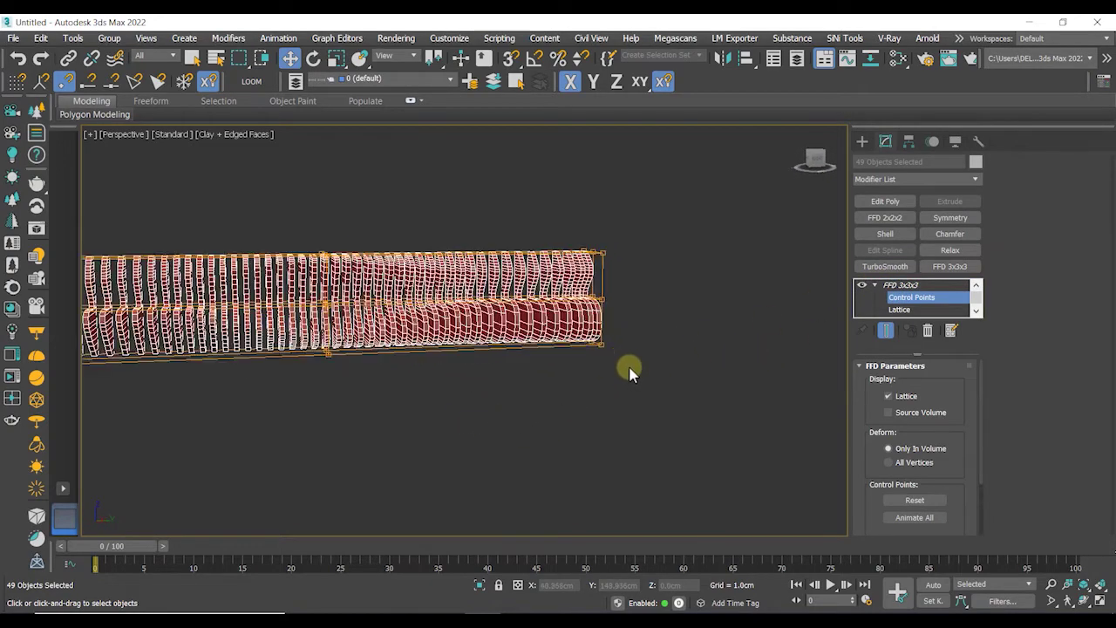
left_click_drag(621, 361, 591, 328)
scroll(246, 397, "down", 2)
middle_click_drag(403, 402, 400, 381)
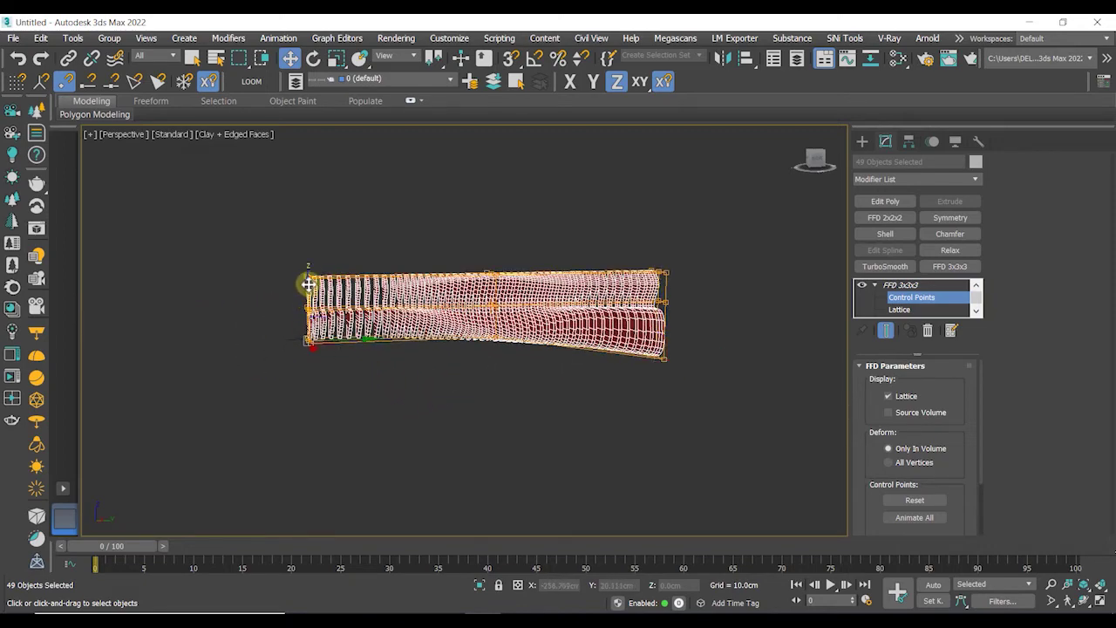
- Raise the bottom FFD control points at the panel's starting end along Z
left_click_drag(308, 284, 308, 270)
scroll(307, 302, "up", 5)
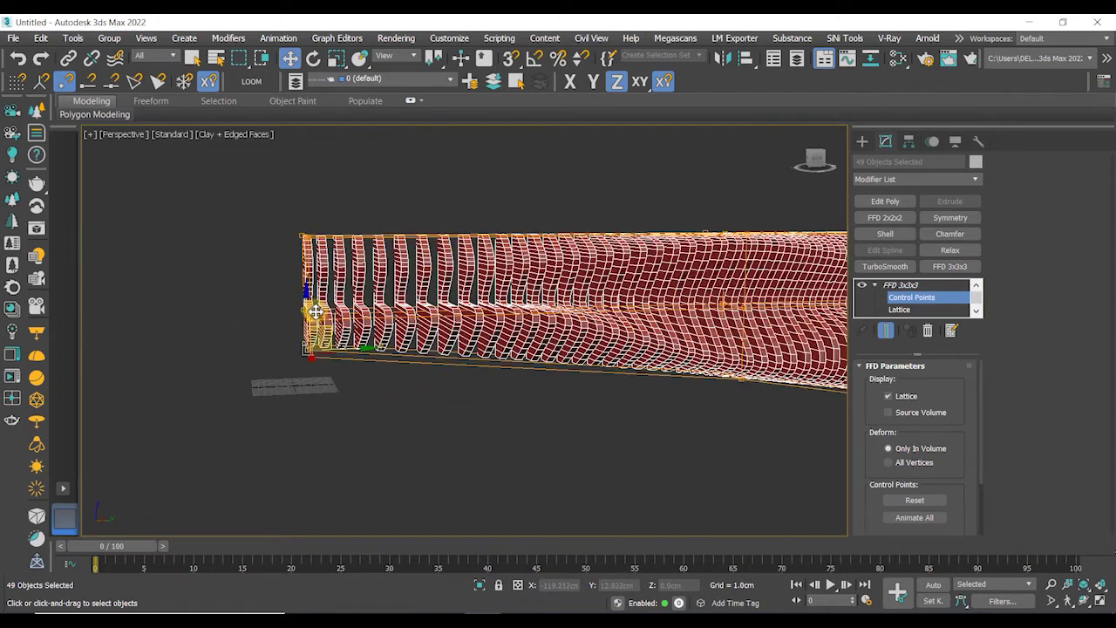
left_click_drag(304, 269, 304, 223)
scroll(607, 334, "down", 3)
- Pull the FFD control points at the panel's middle outward along X and raise them along Z
middle_click_drag(607, 334, 513, 392, "alt")
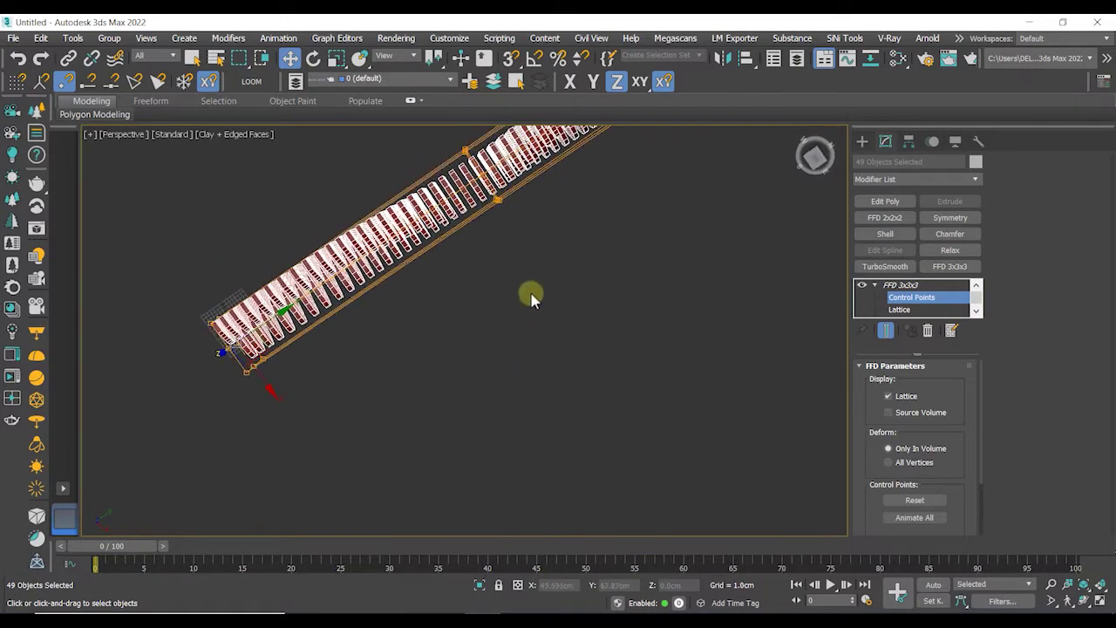
left_click_drag(534, 252, 563, 301)
middle_click_drag(563, 302, 533, 264)
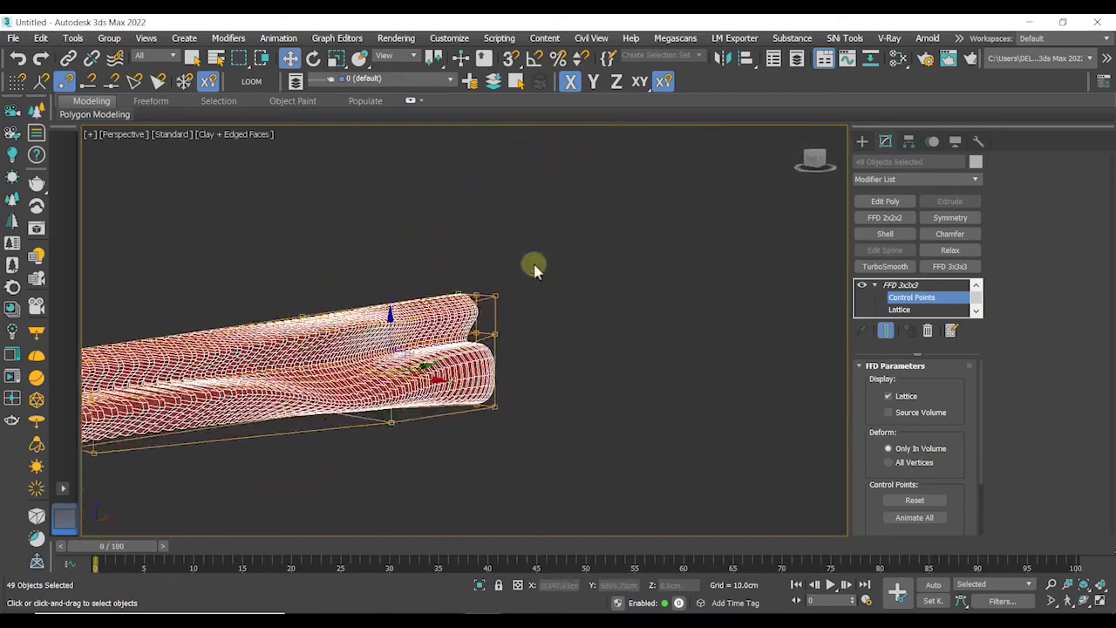
scroll(406, 336, "up", 4)
middle_click_drag(394, 349, 368, 368, "alt")
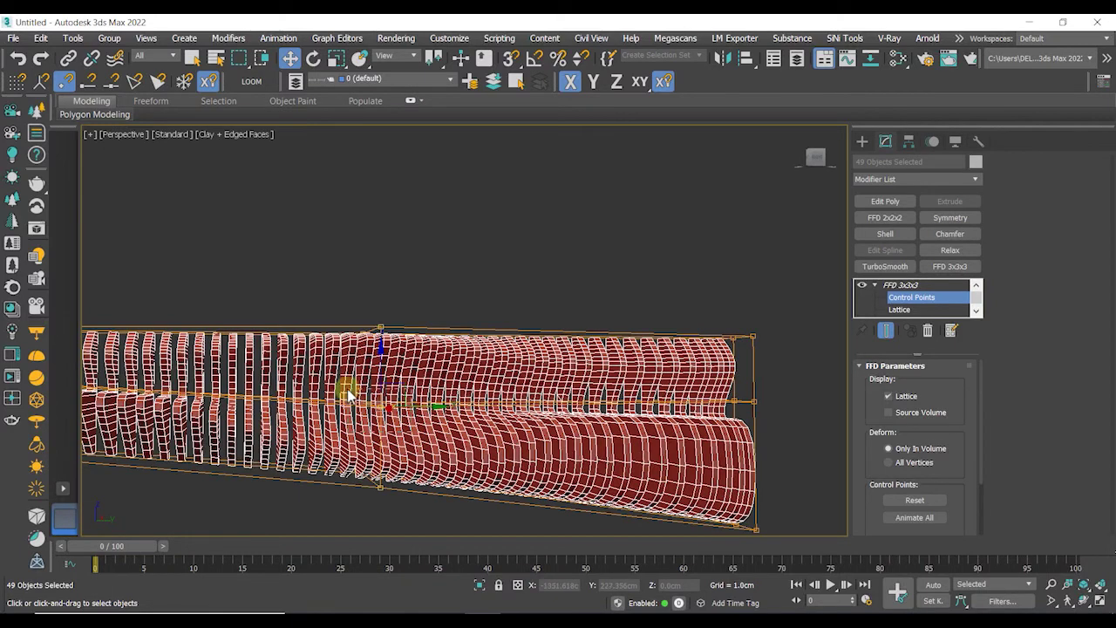
left_click_drag(367, 354, 367, 335)
middle_click_drag(402, 448, 537, 474, "alt")
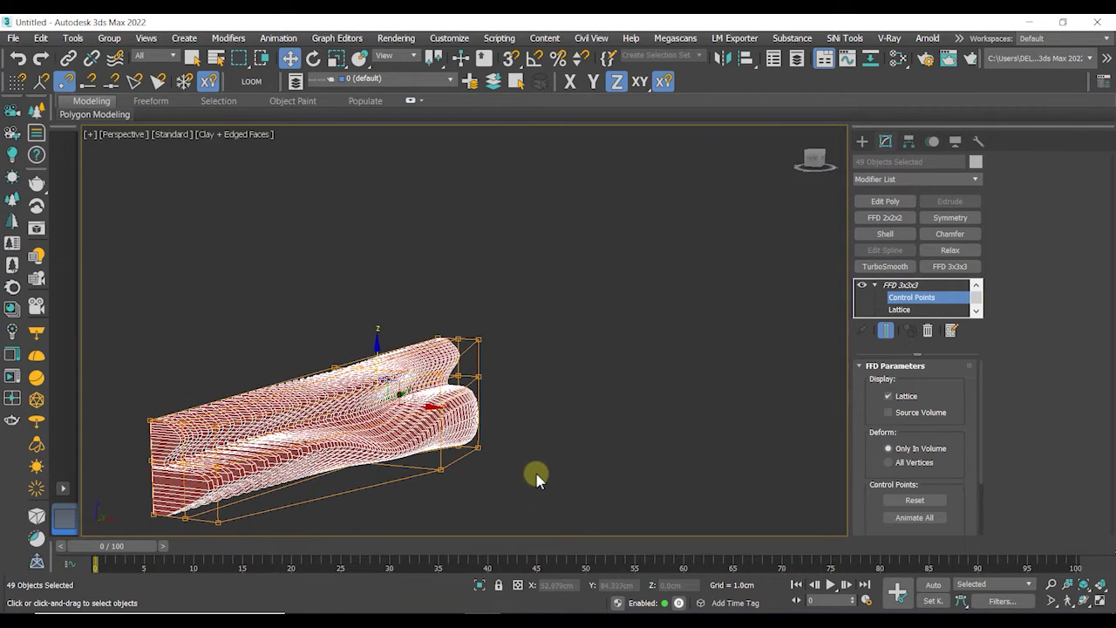
- Leave control point editing, deselect the ribs and inspect the finished panel from several angles
left_click(902, 285)
left_click(619, 416)
middle_click_drag(620, 416, 586, 438, "alt")
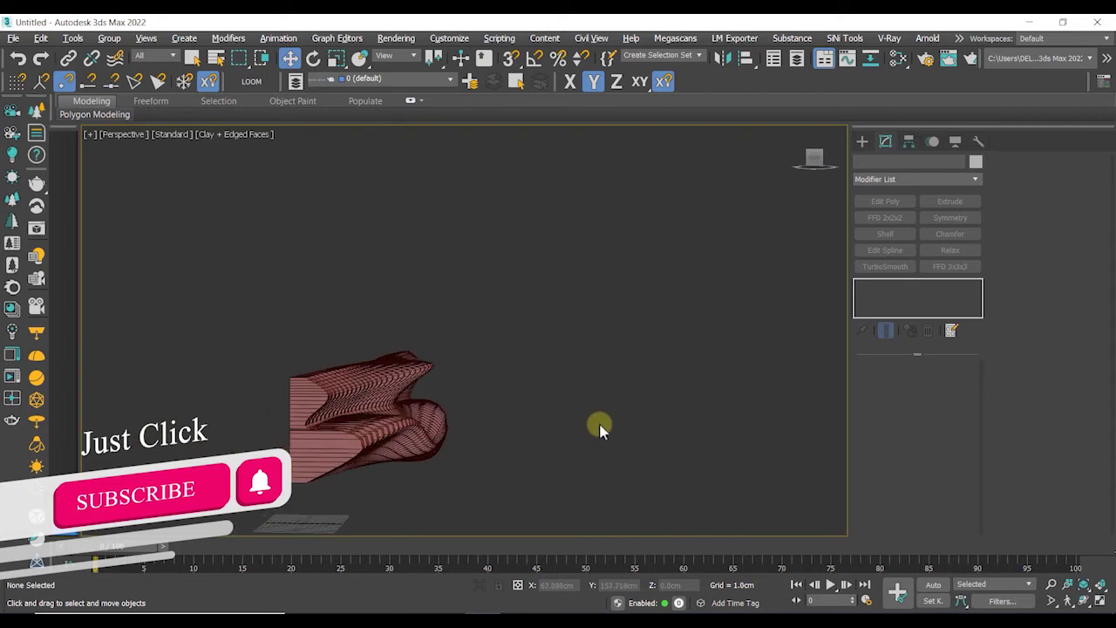
middle_click_drag(410, 434, 435, 407, "alt")
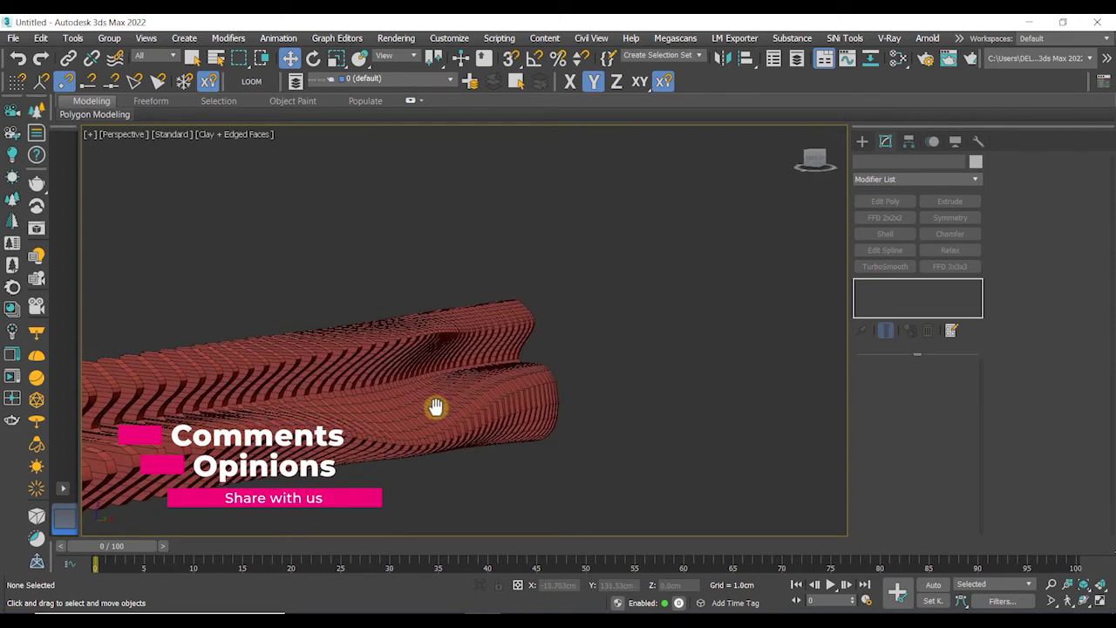